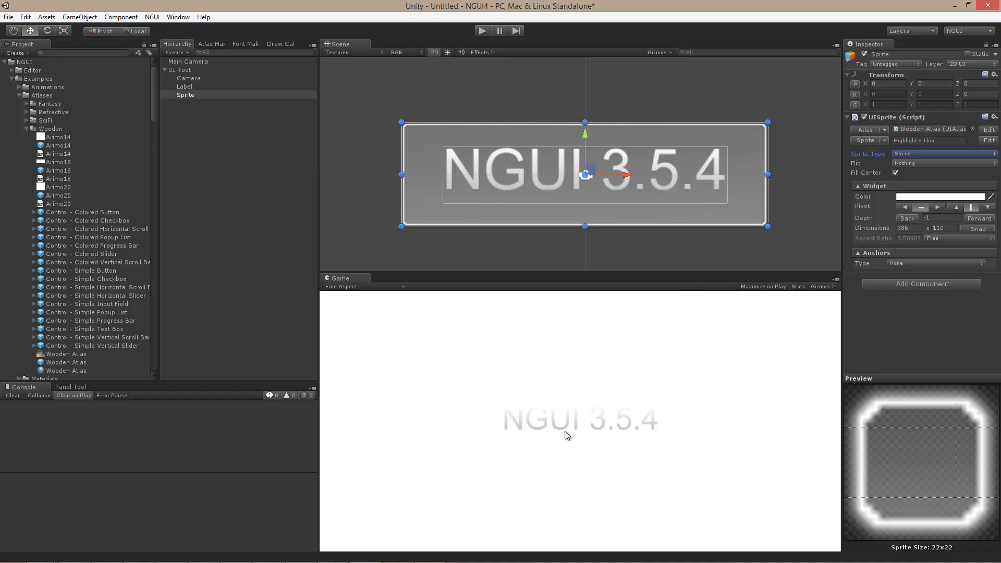
Step: Open the Highlight - Thin sprite for editing in Wooden Atlas and try adding black shadow and soft outline effects
click(993, 140)
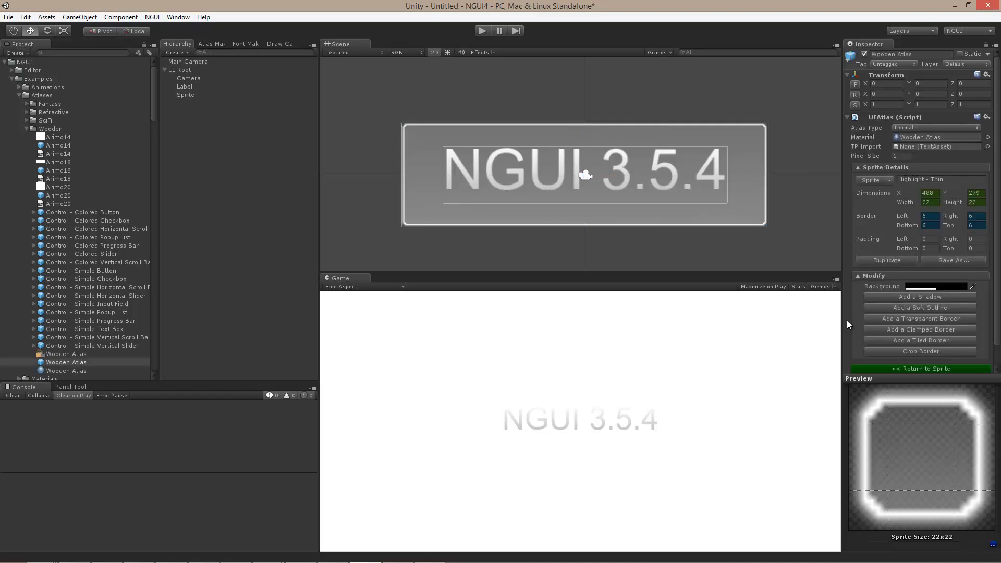
click(941, 296)
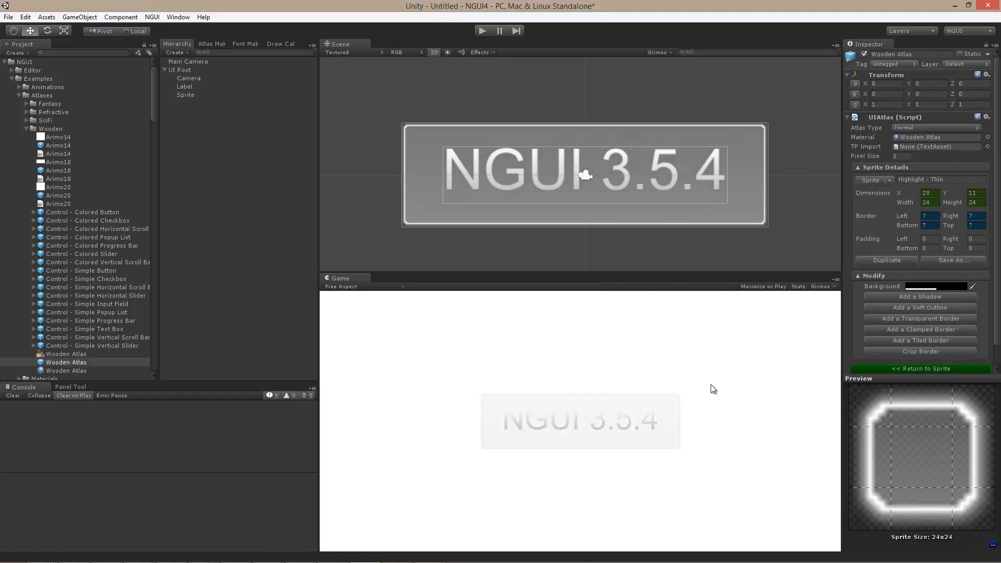
click(933, 309)
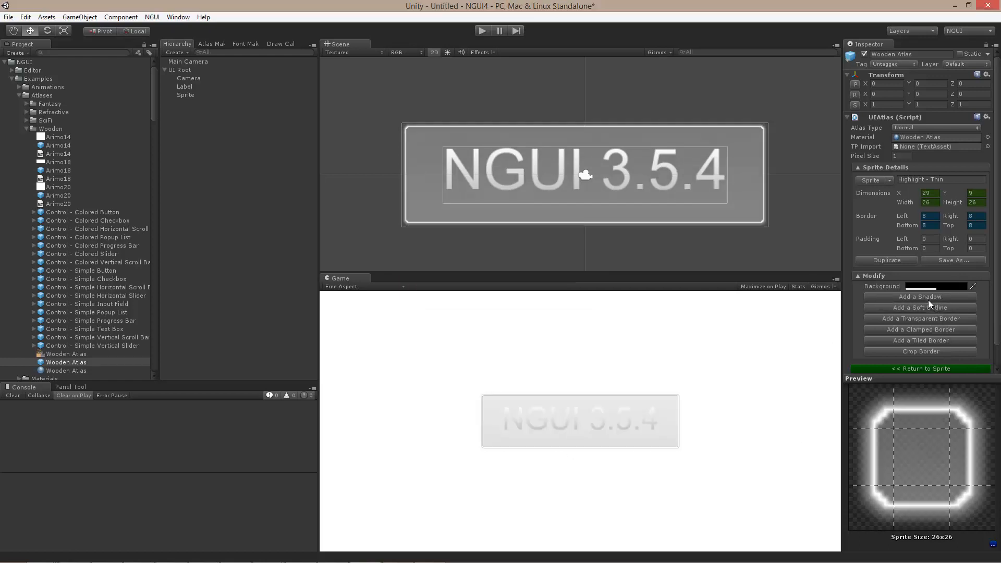
click(927, 296)
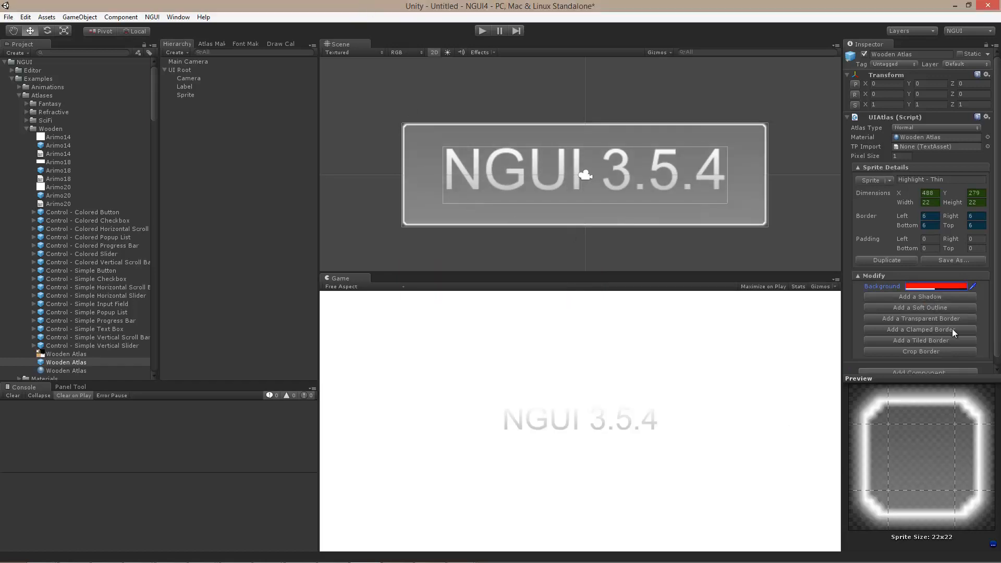
Step: Try building up a red shadow on the Highlight - Thin sprite by adding the shadow effect repeatedly
click(911, 296)
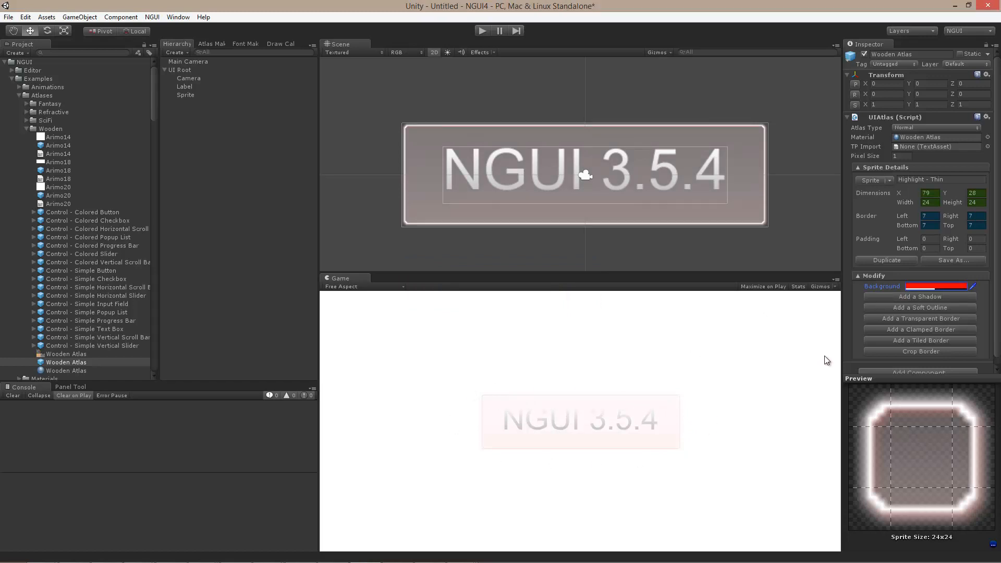
click(910, 296)
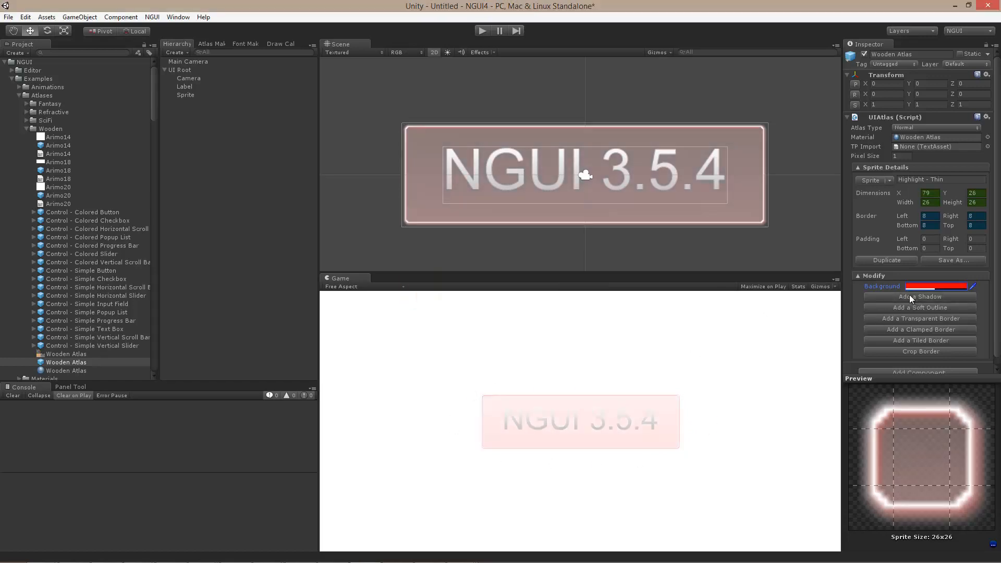
click(893, 296)
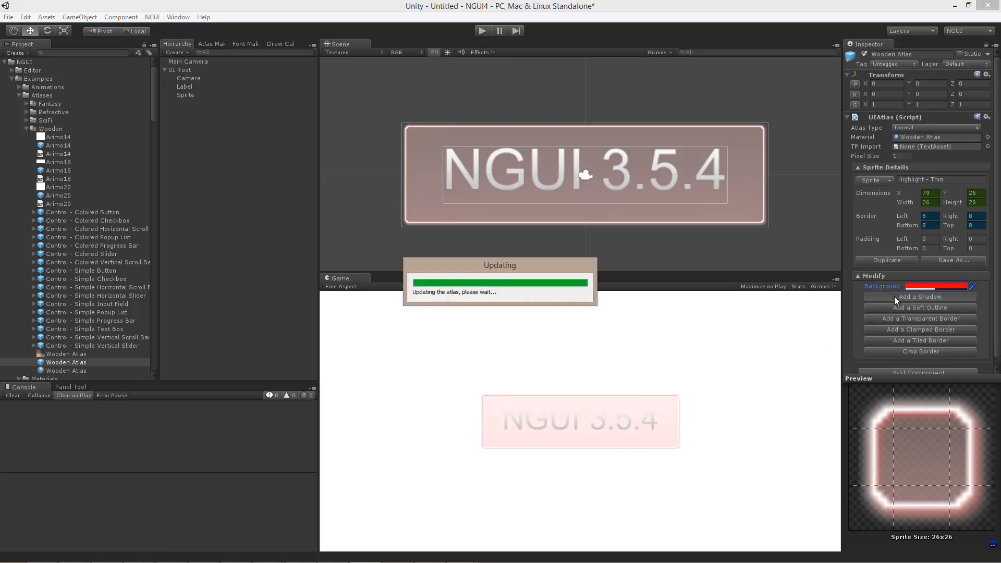
click(893, 296)
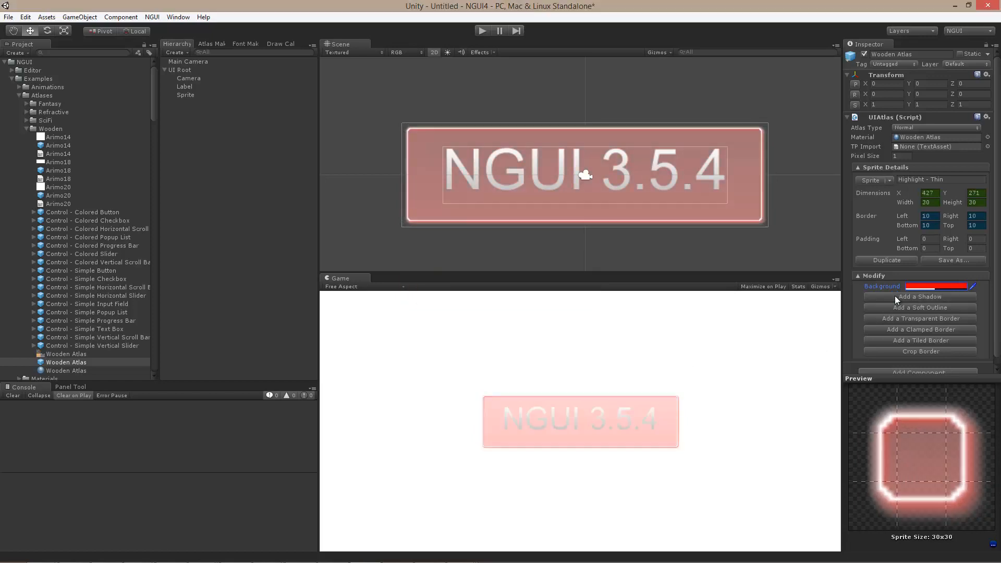
click(893, 296)
click(893, 296)
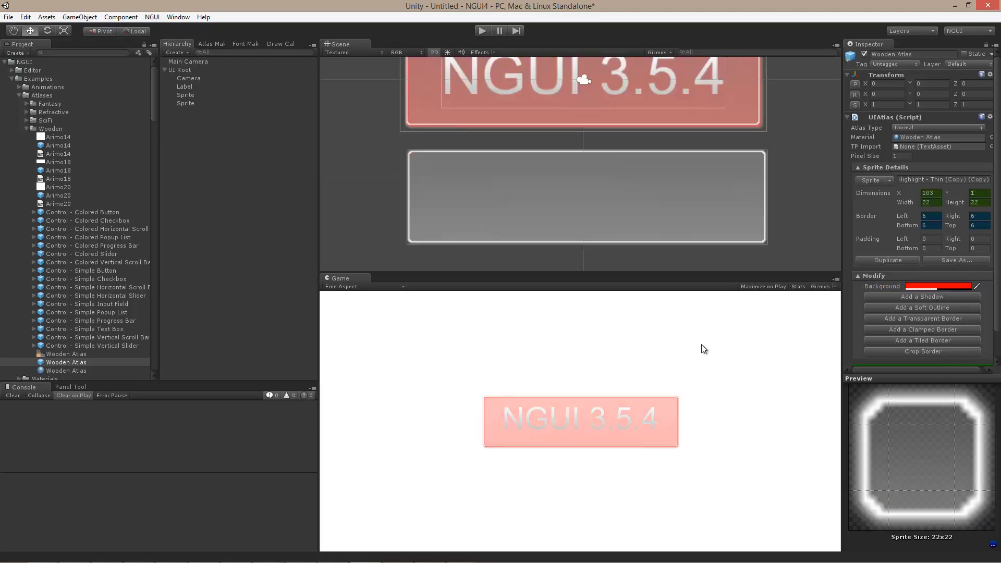
Step: Try building up a red soft outline on the duplicated Highlight - Thin (Copy) (Copy) sprite by applying the effect repeatedly
click(941, 307)
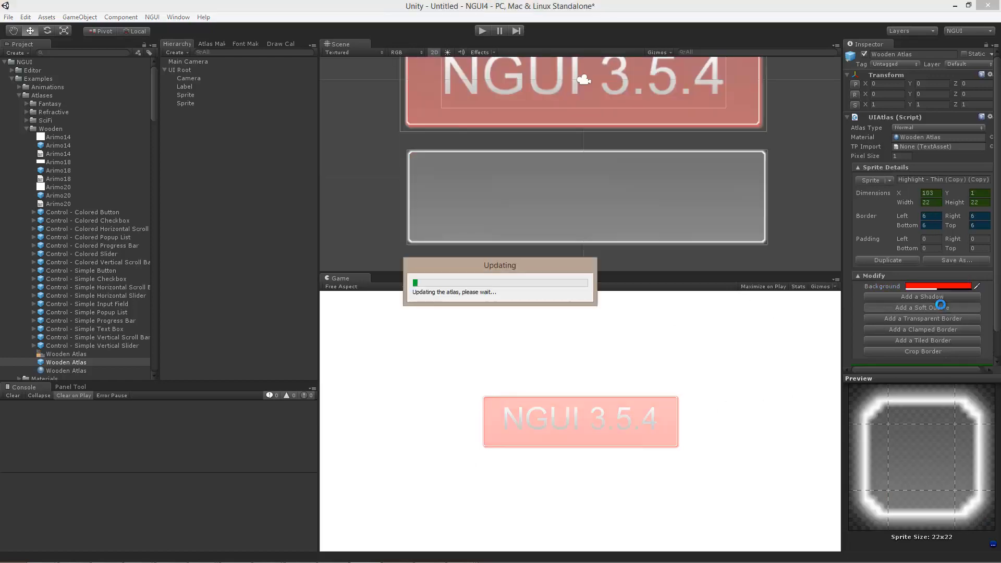
click(941, 308)
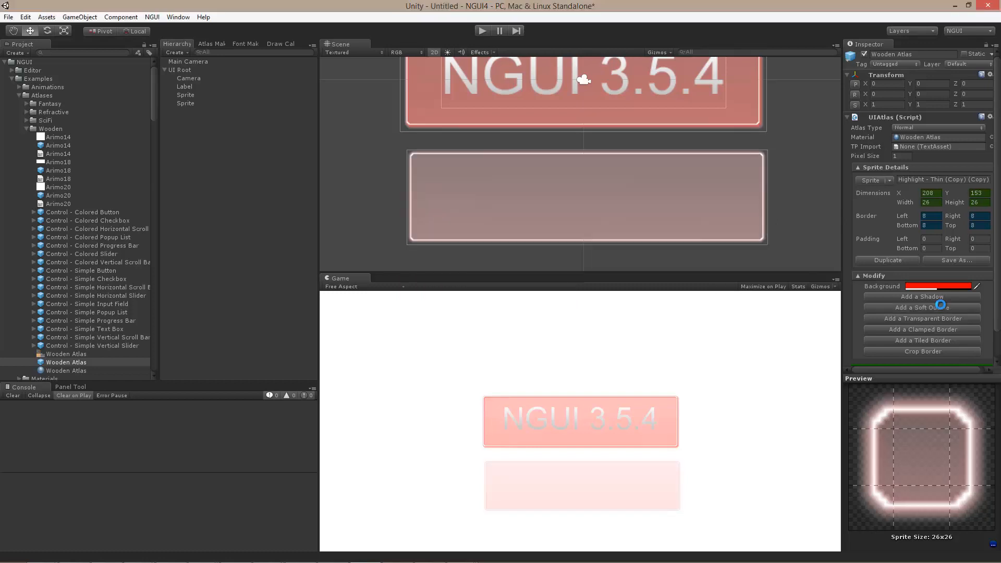
click(941, 308)
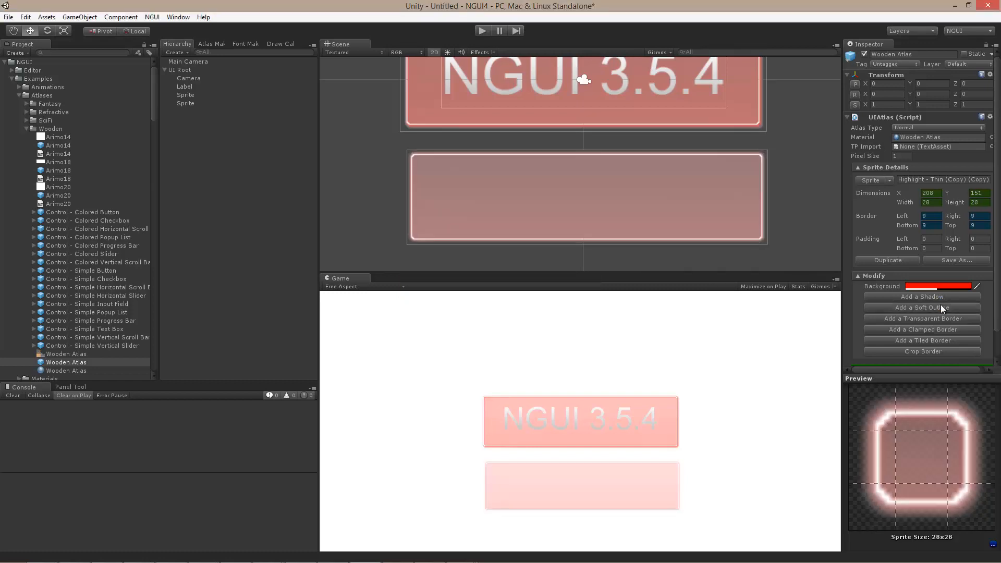
click(940, 306)
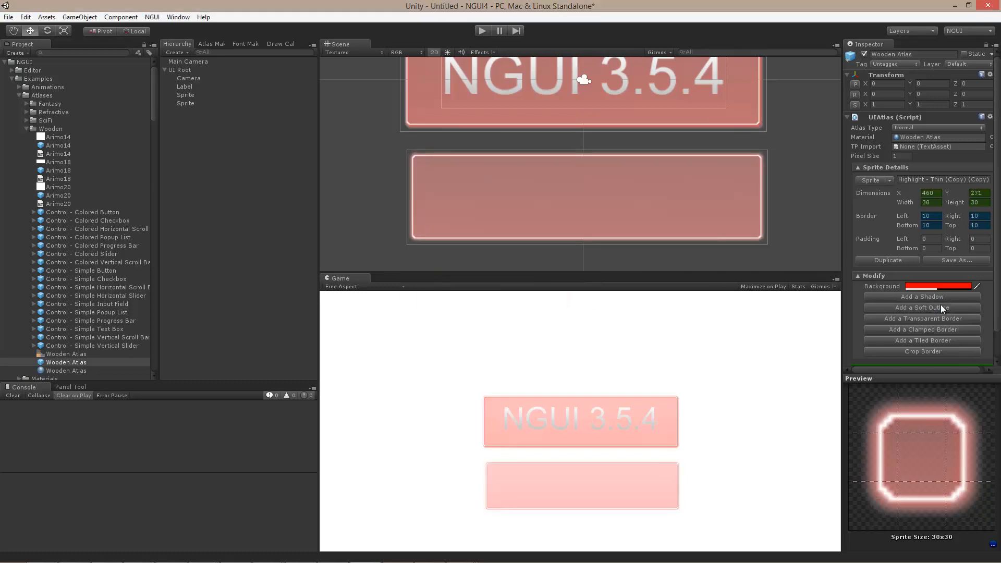
click(940, 306)
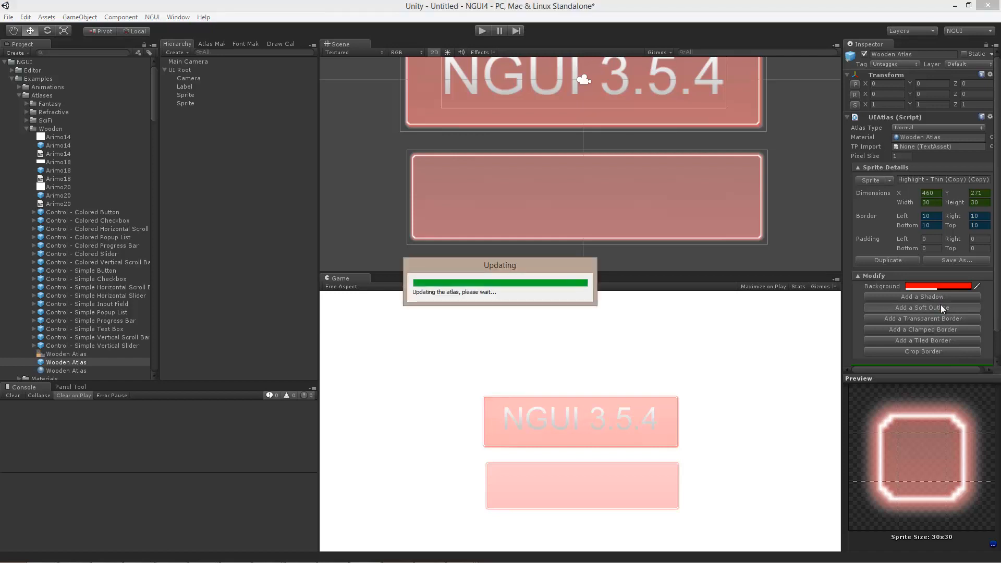
click(940, 306)
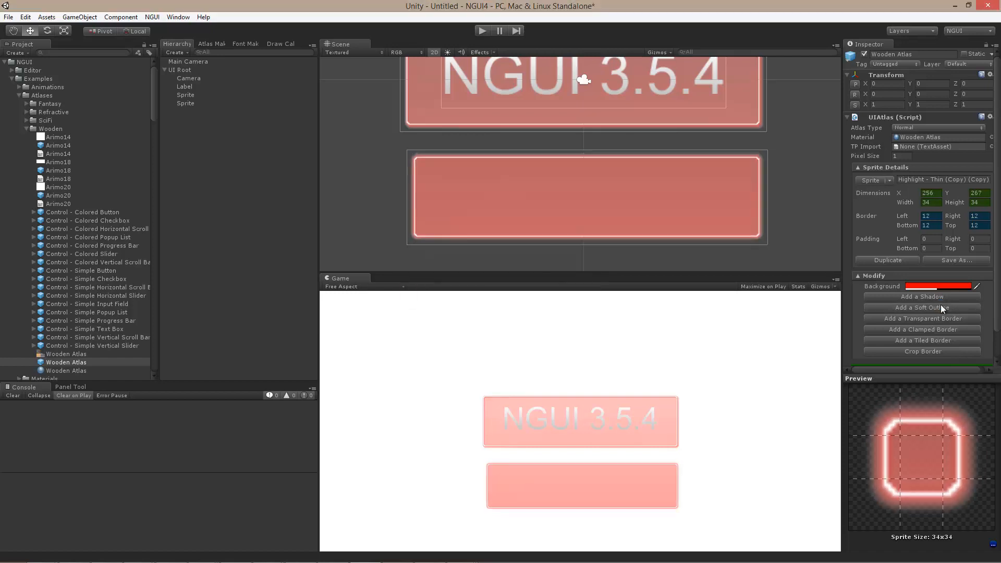
click(940, 307)
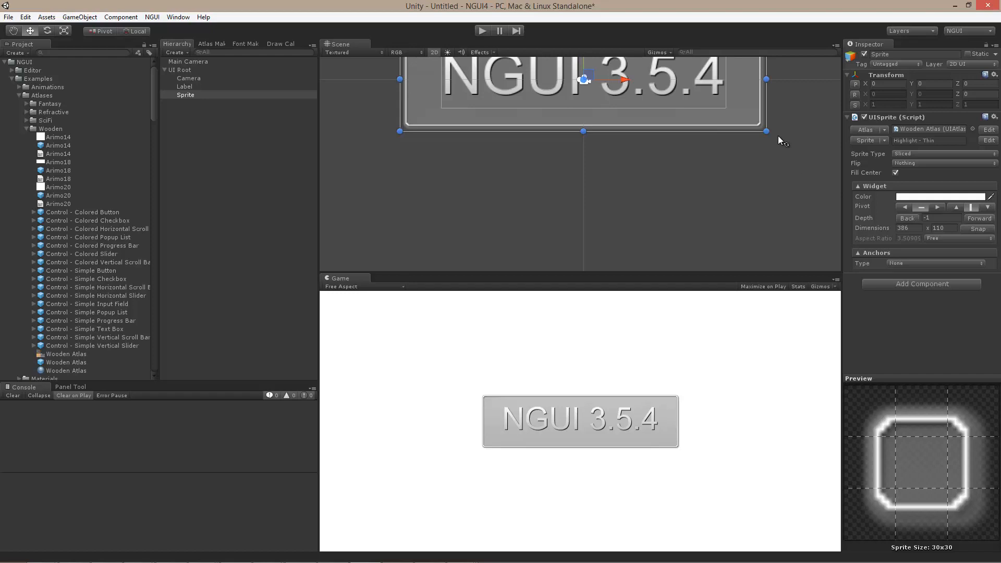
Step: Open the Highlight - Thin sprite in Wooden Atlas and export it as Highlight - Thin.png to the Assets folder
key(f)
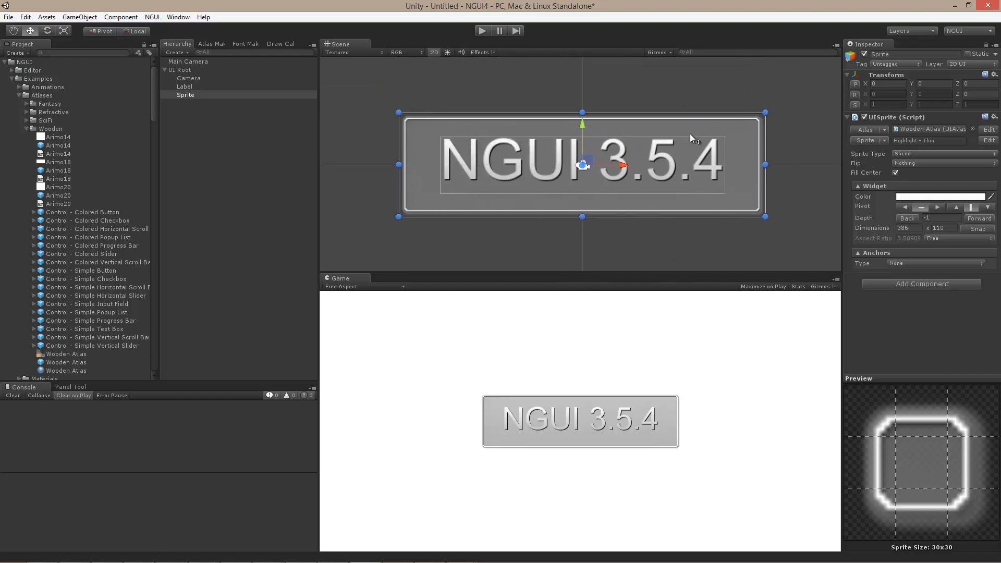
click(988, 140)
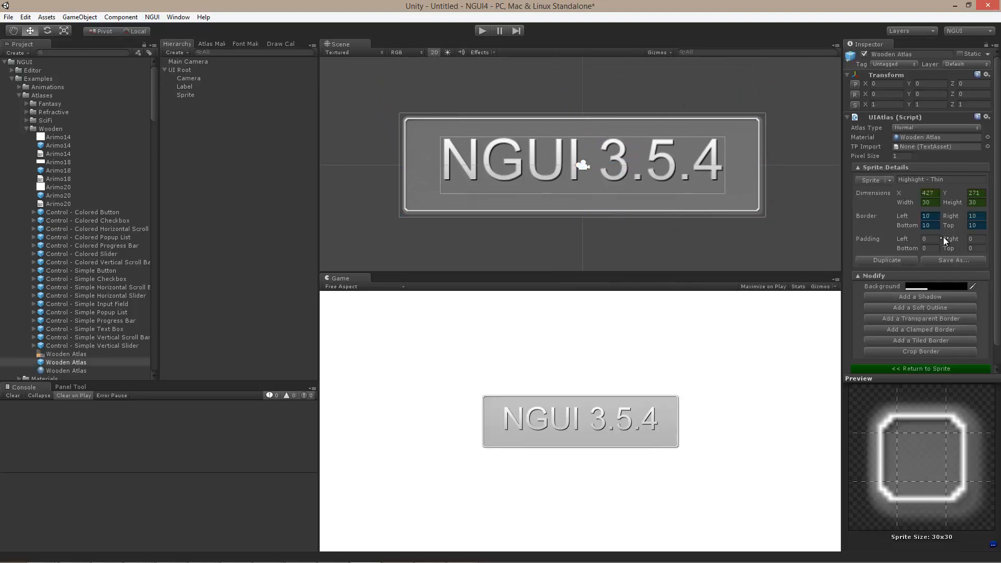
click(948, 260)
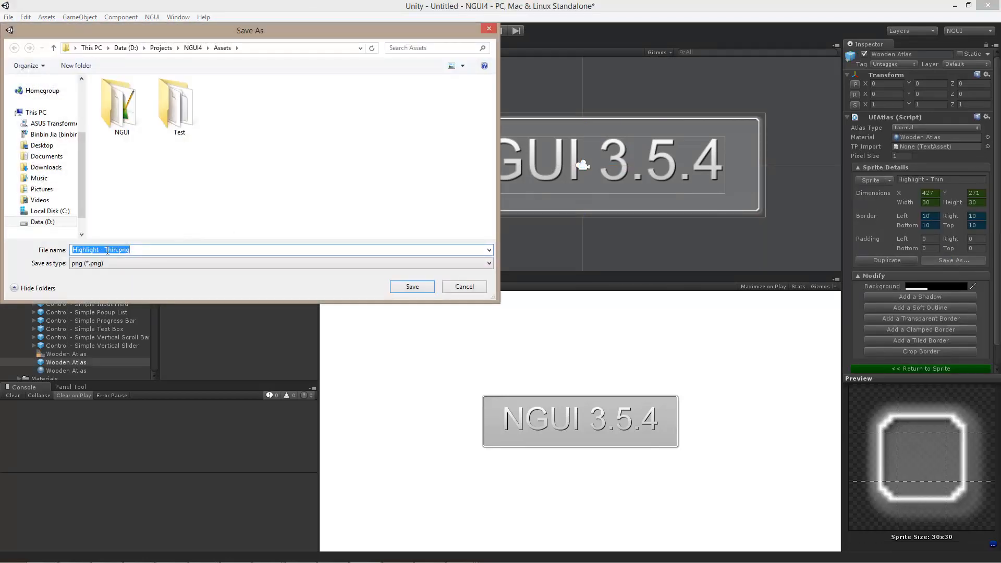
click(409, 287)
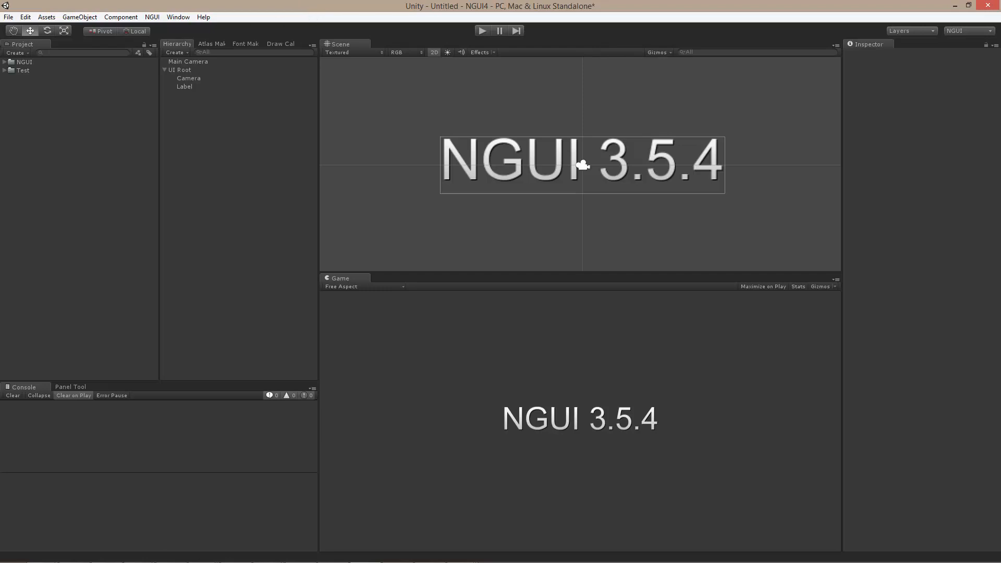
Step: Create a new atlas named New Atlas from the Wooden Planks texture in the NGUI folder
click(5, 62)
click(64, 121)
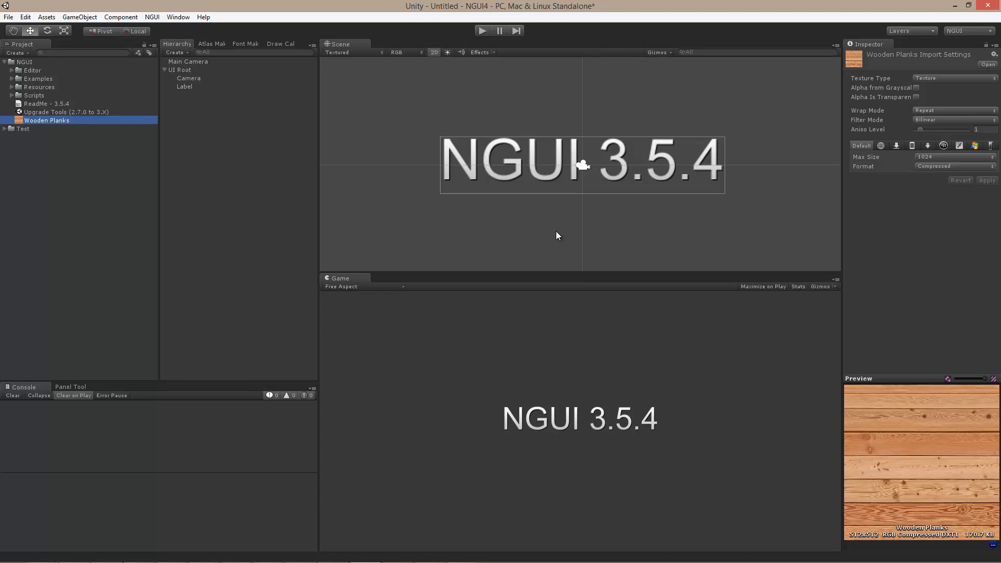
click(211, 43)
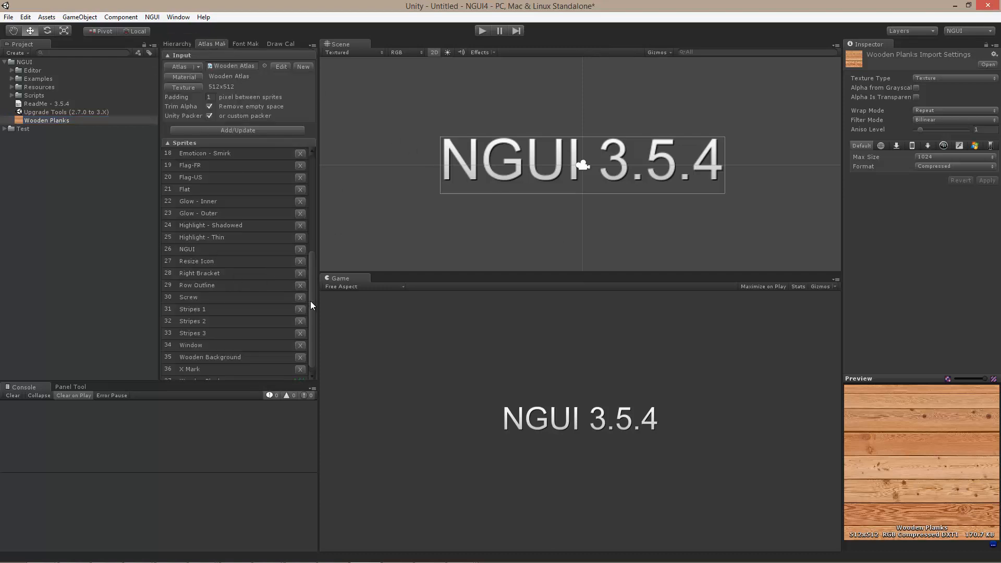
drag(310, 302, 304, 128)
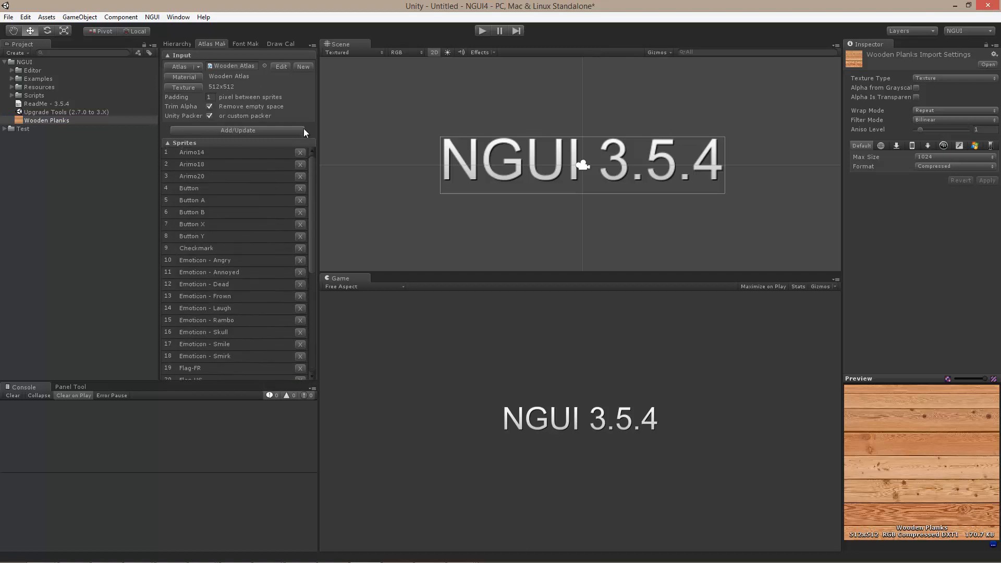
click(302, 67)
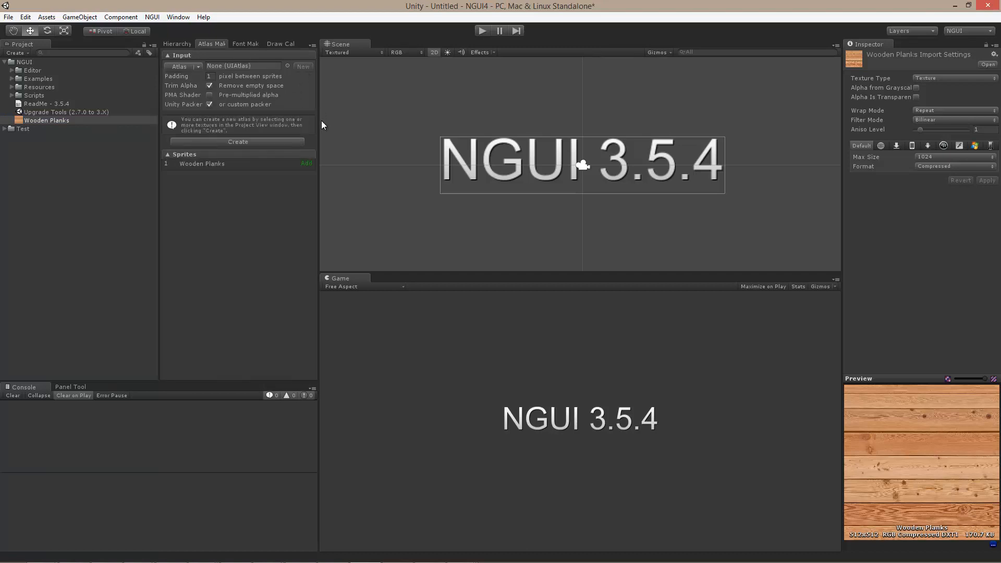
click(235, 142)
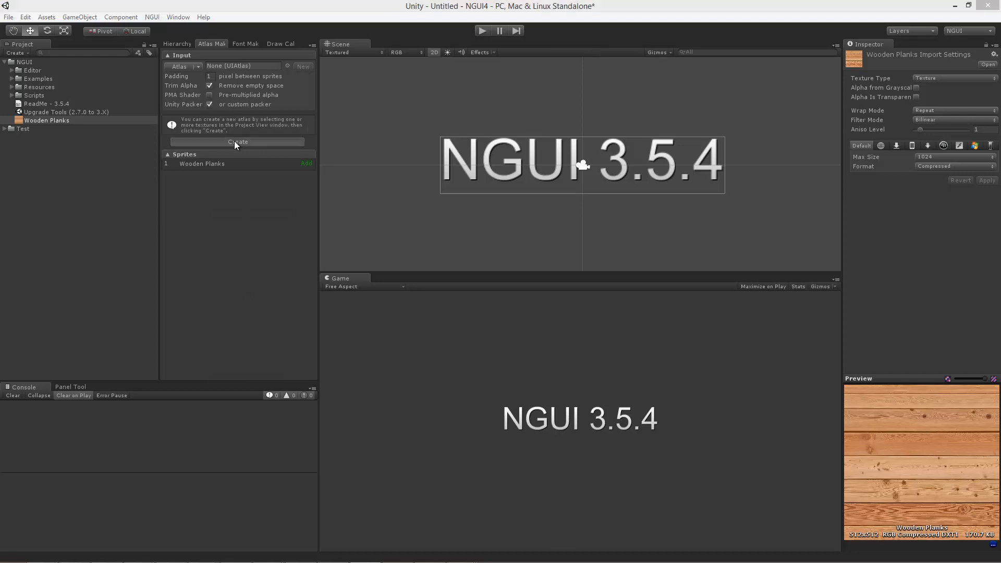
click(411, 285)
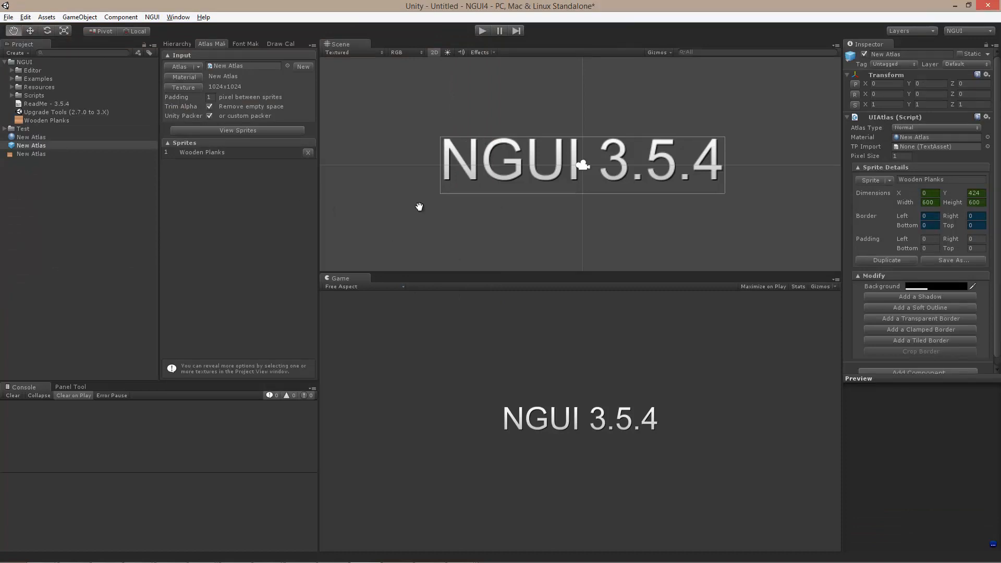
Step: Add a sprite to the scene using Wooden Planks from New Atlas and set its sprite type to Tiled
key(alt+shift+s)
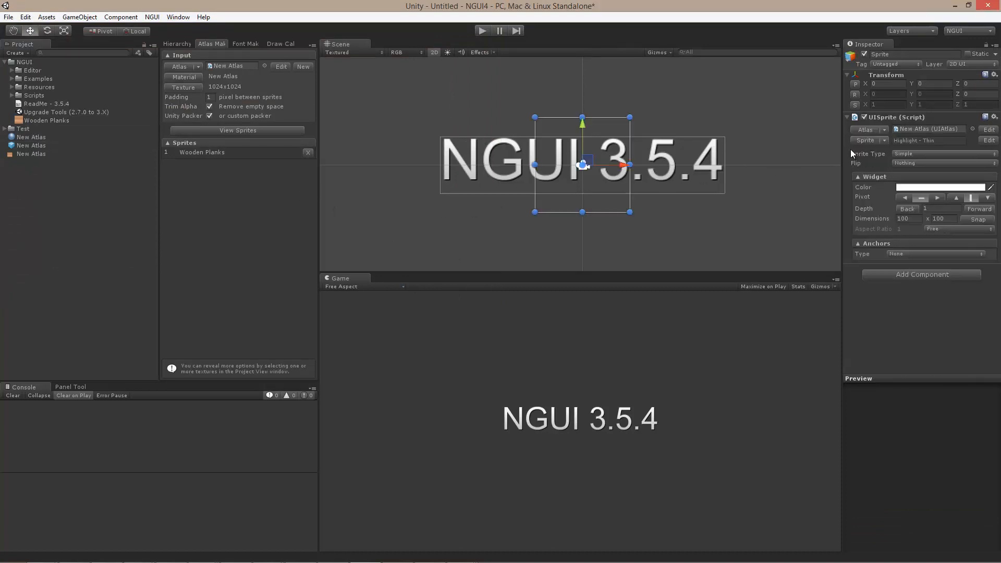
click(865, 139)
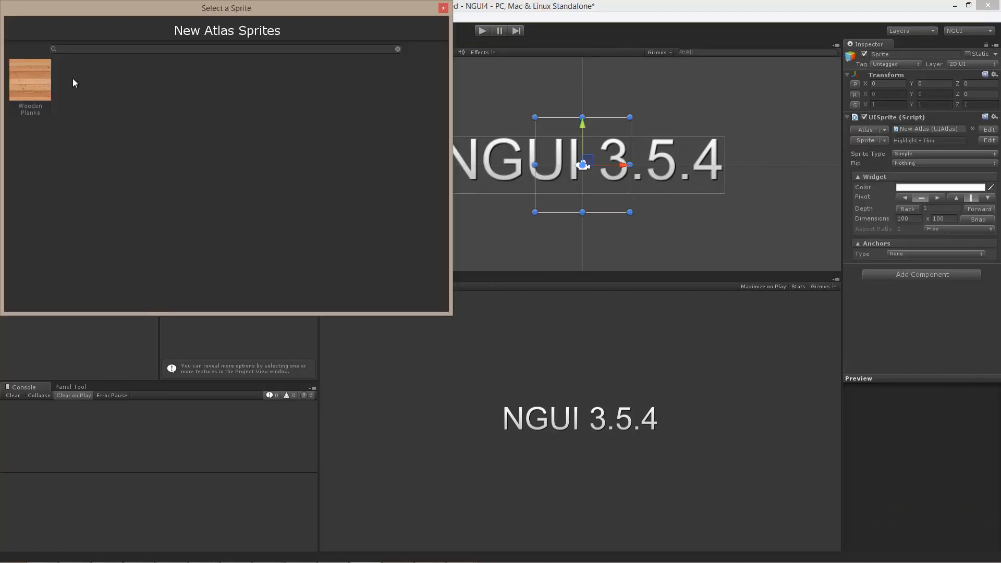
double_click(27, 81)
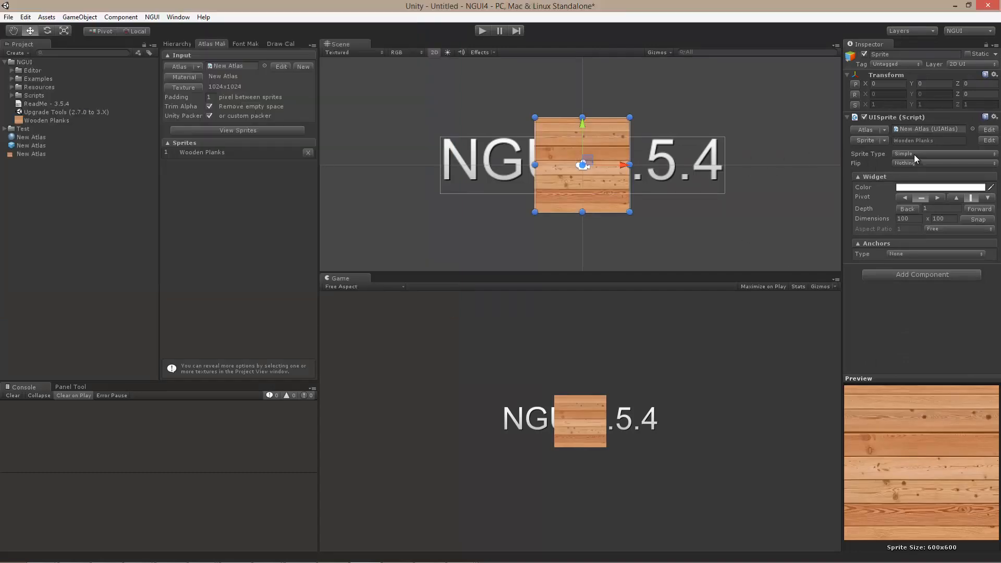
click(911, 154)
click(914, 189)
Step: Enlarge the tiled Wooden Planks sprite to about 962 x 482 so it nearly fills the UI area
drag(535, 117, 353, 13)
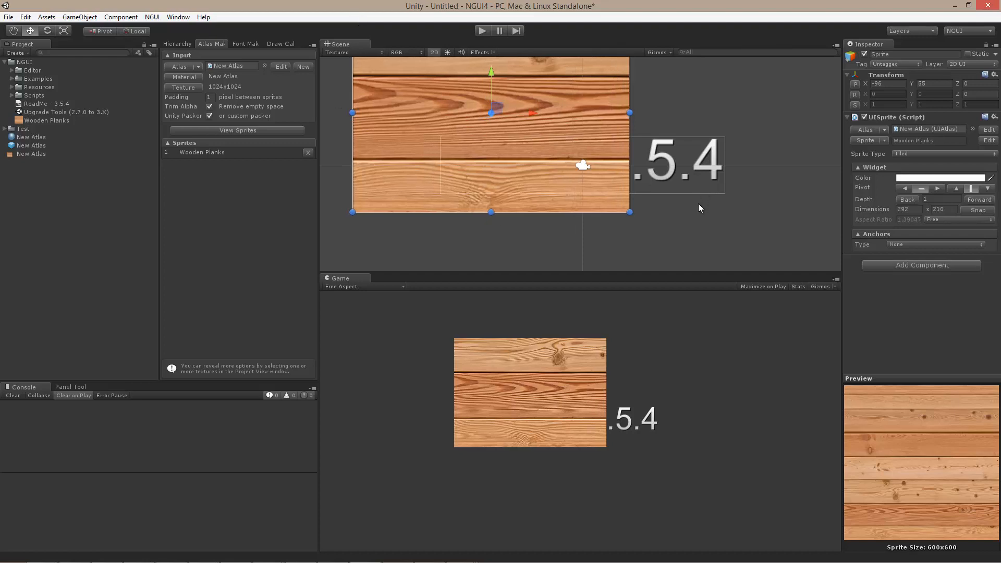
drag(628, 212, 914, 382)
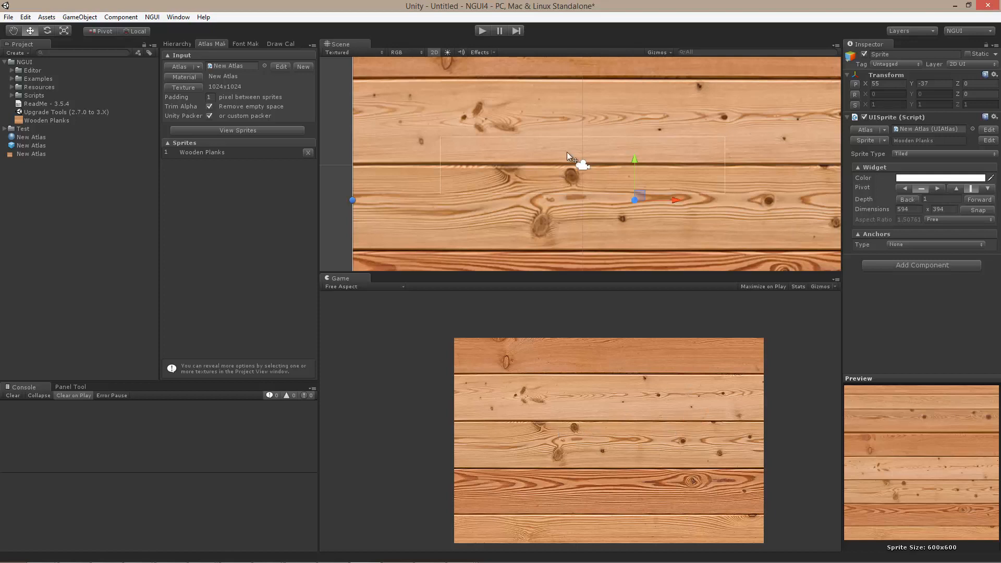
scroll(670, 179, down, 4)
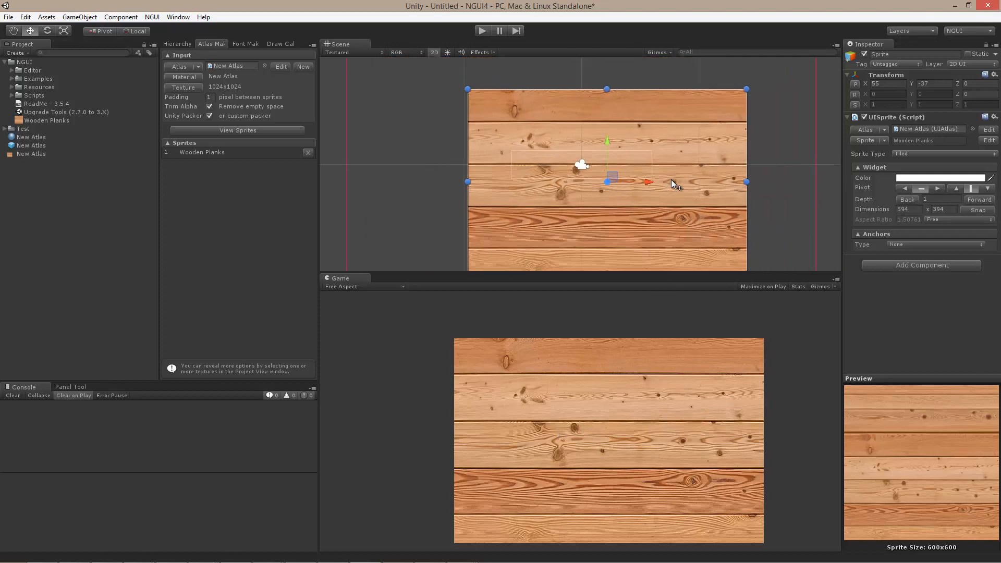
scroll(670, 179, down, 2)
drag(489, 104, 401, 74)
drag(713, 253, 763, 254)
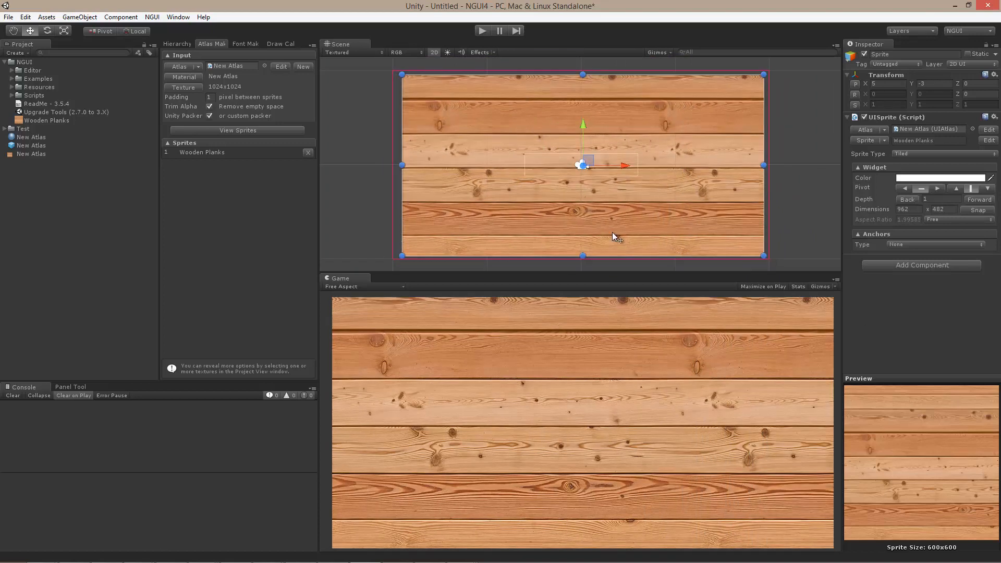
Step: Set the scaling style of UI Root to FixedSize
click(176, 45)
click(184, 70)
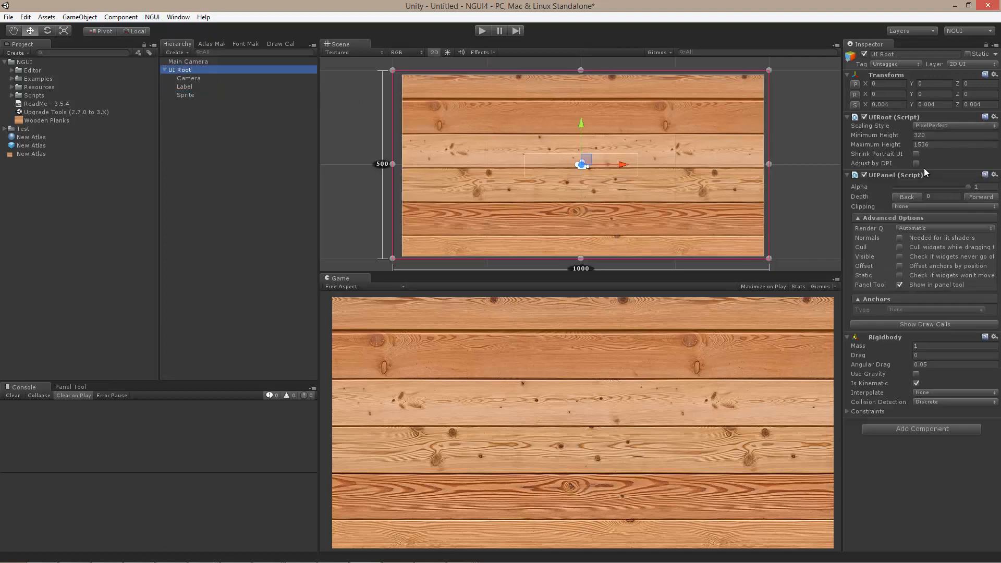
click(943, 124)
click(943, 145)
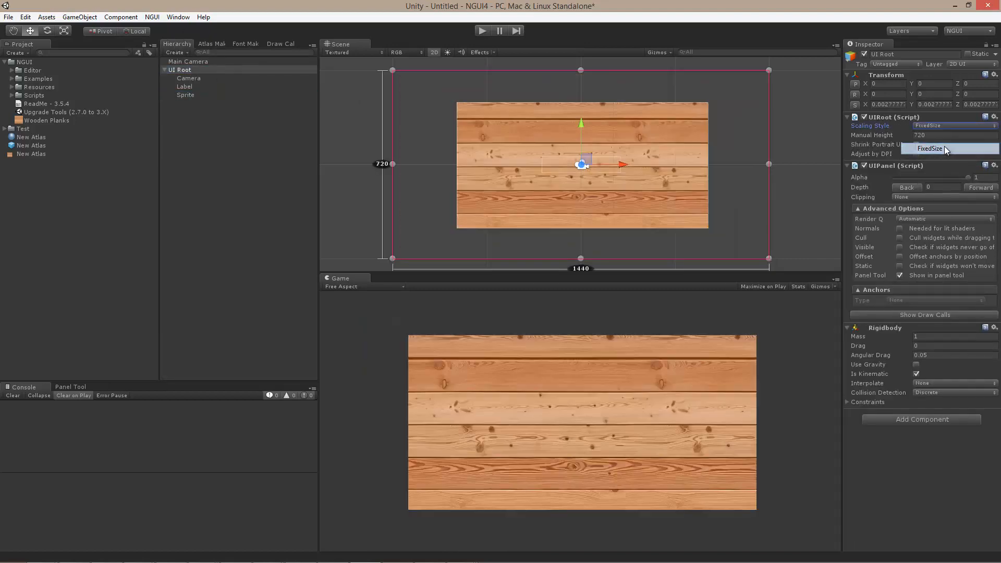
Step: Keep UI Root on FixedSize scaling and lower its manual height to 623
click(944, 146)
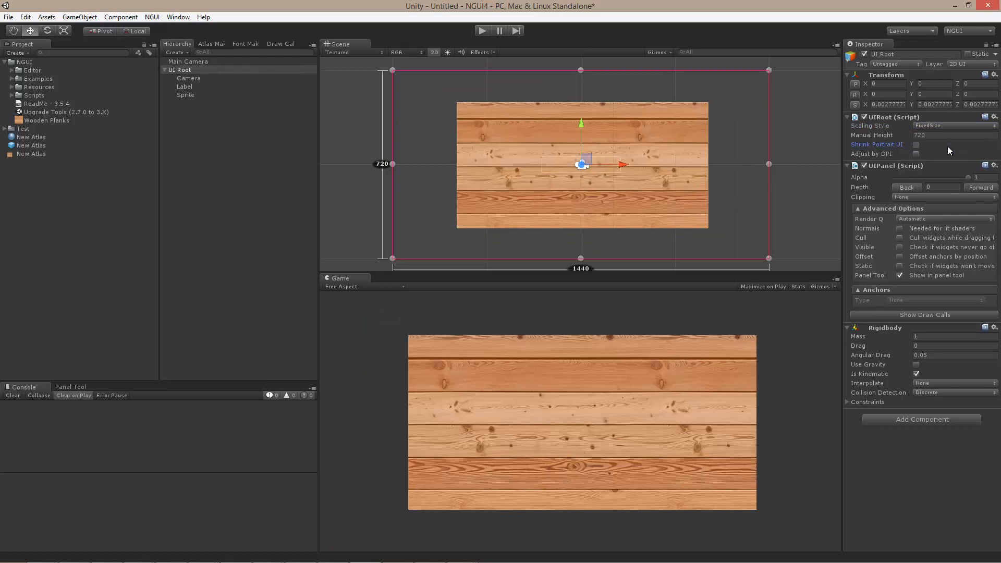
drag(904, 138, 846, 133)
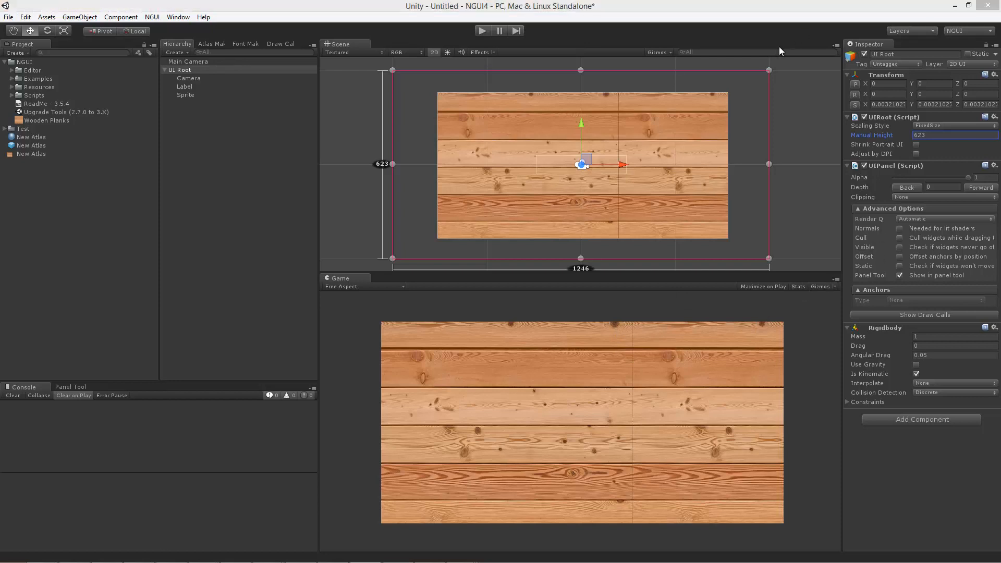
Step: Add a tiled border to the Wooden Planks sprite in New Atlas
click(692, 130)
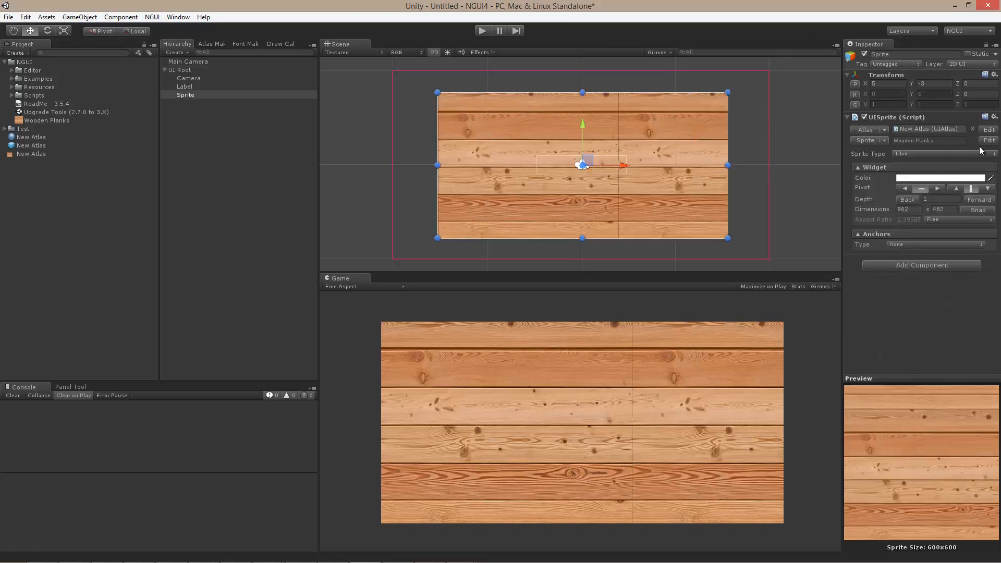
click(986, 141)
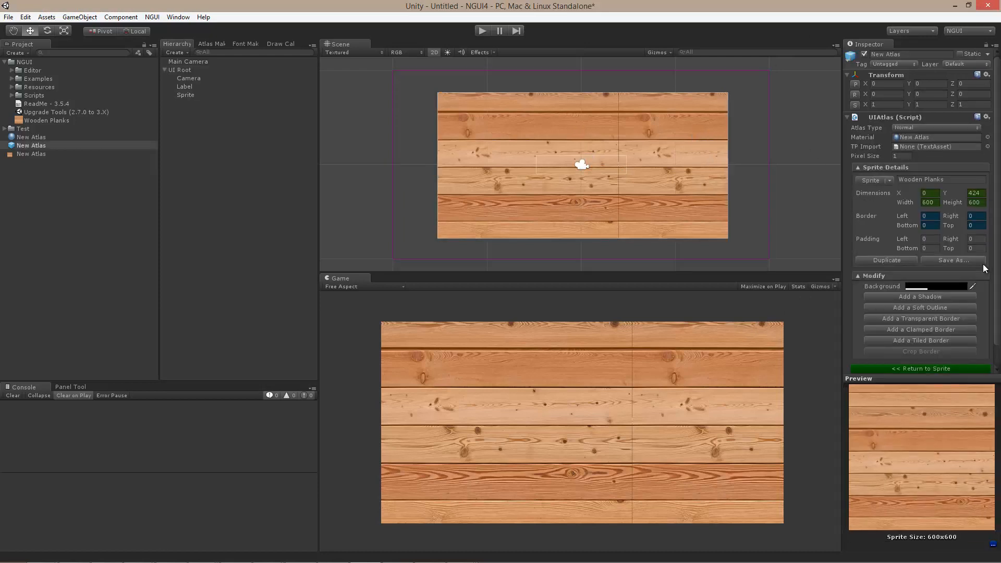
scroll(985, 269, down, 1)
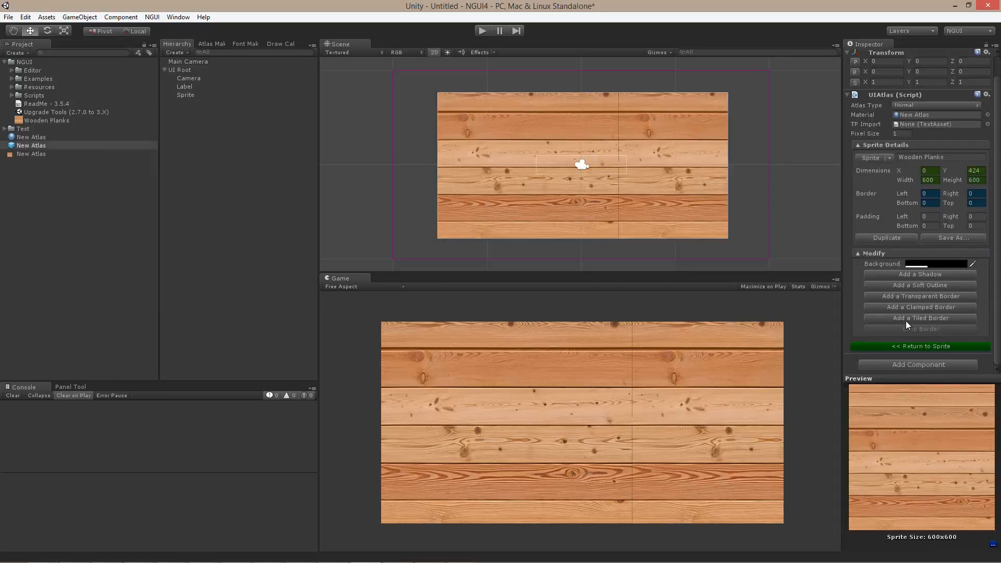
click(928, 319)
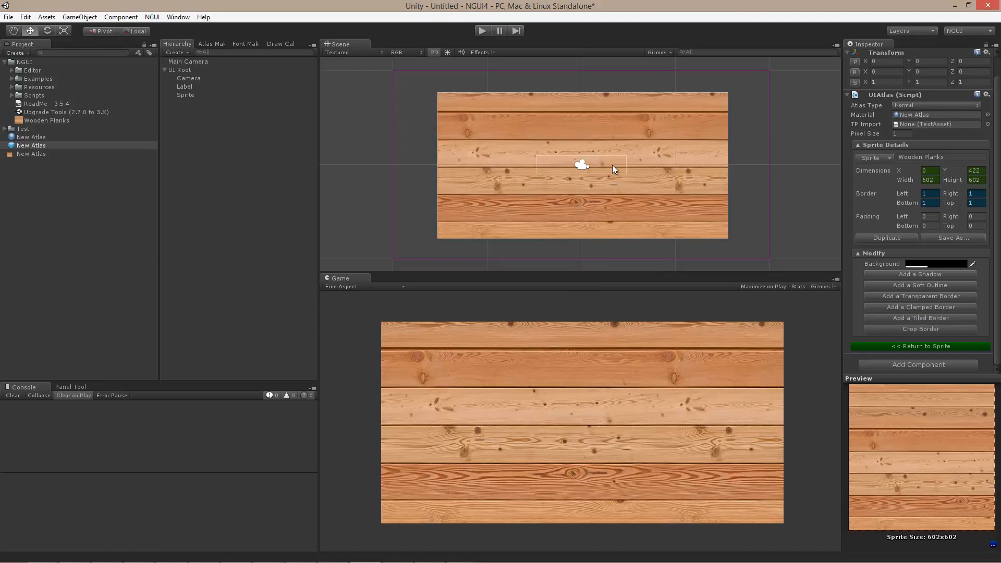
Step: Raise the manual height of UI Root to 2796
click(179, 70)
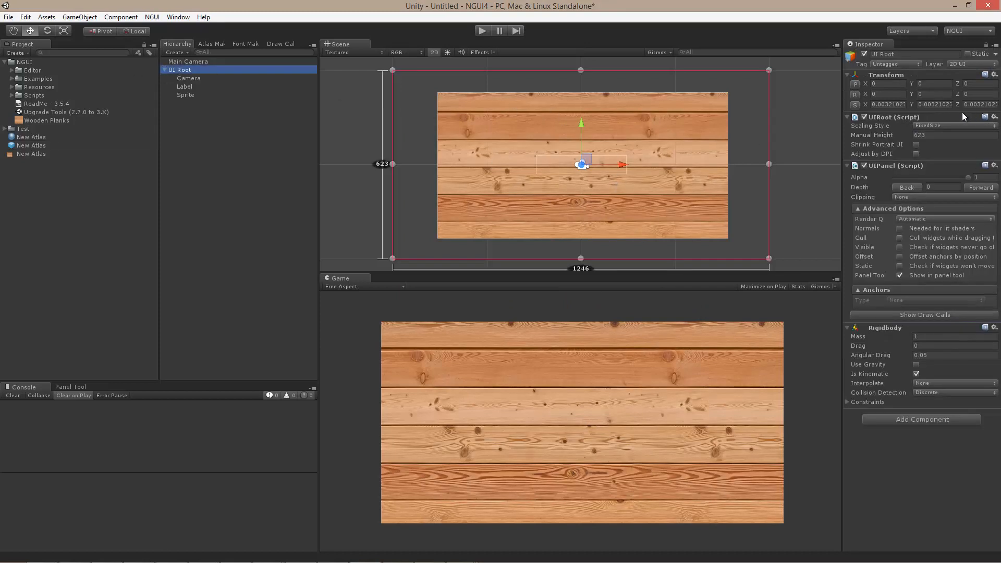
drag(878, 134, 25, 152)
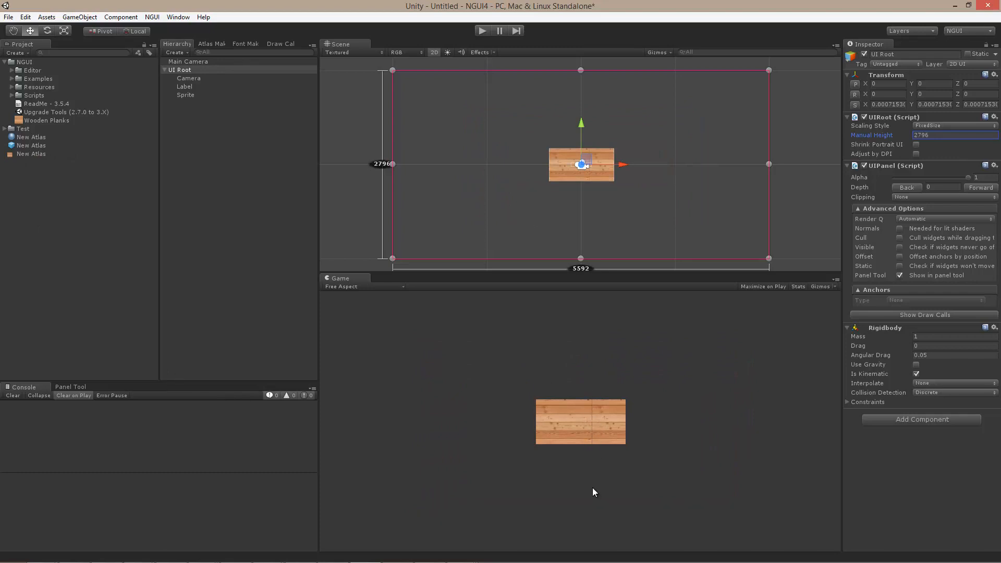
Step: Edit the Wooden Planks sprite in New Atlas again and add a tiled border three more times
click(192, 93)
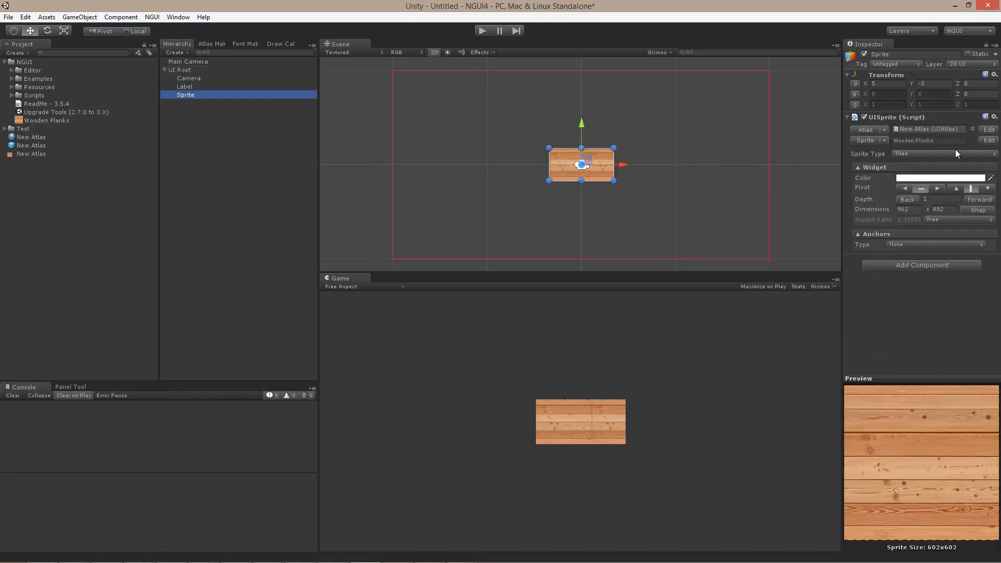
click(990, 147)
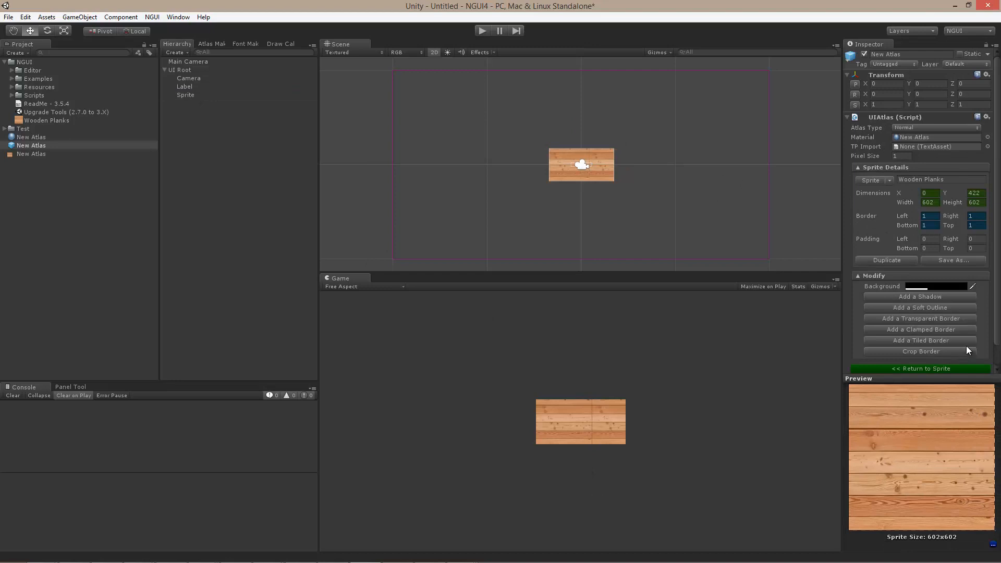
click(941, 340)
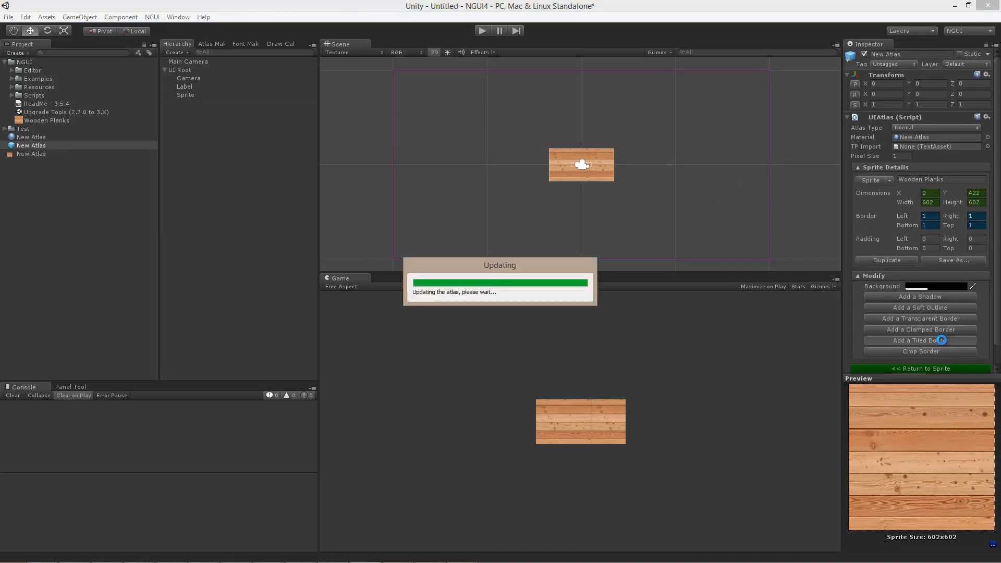
click(941, 340)
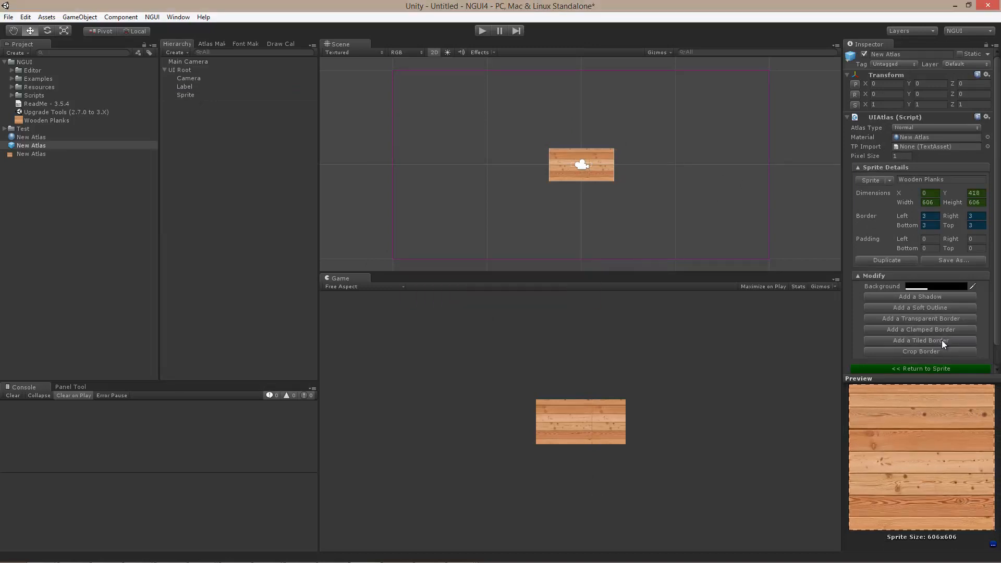
click(941, 340)
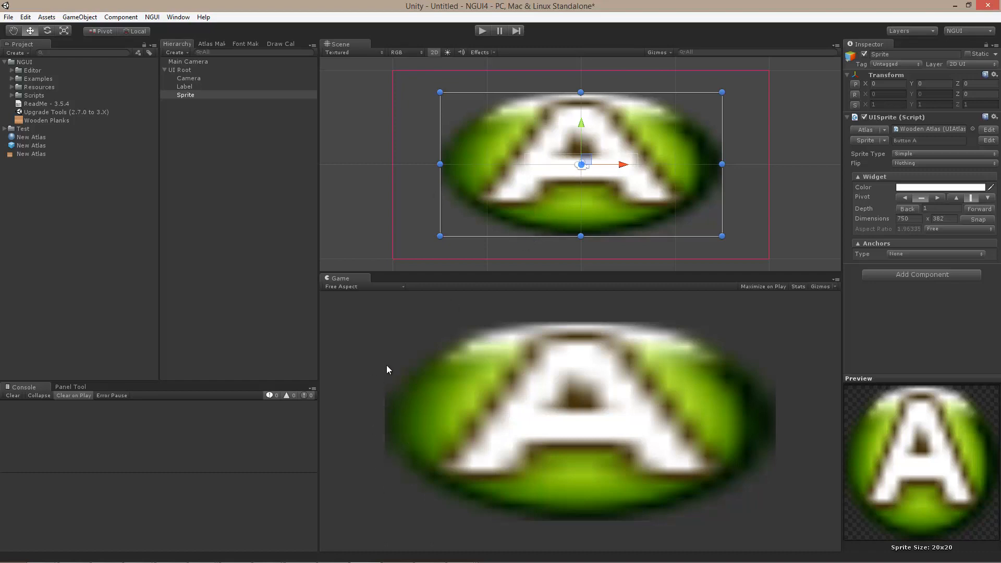
Step: Add a transparent border to the Button A sprite in Wooden Atlas and crop it off again
click(987, 140)
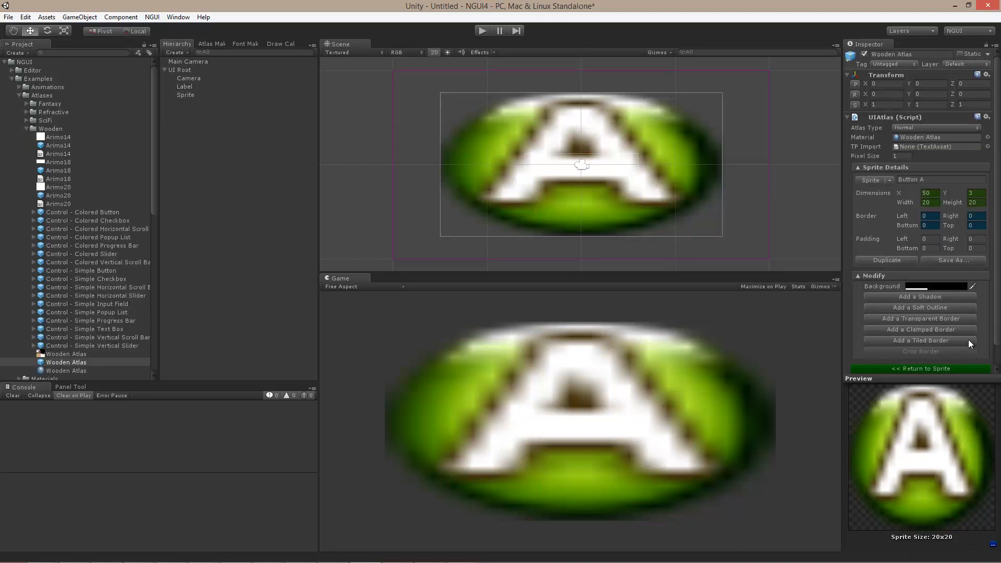
click(939, 318)
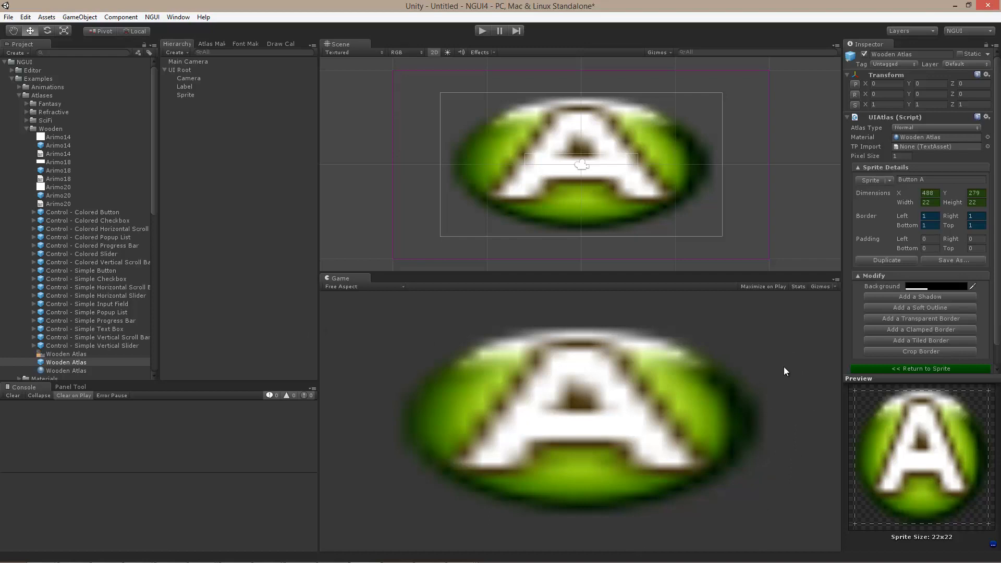
click(914, 351)
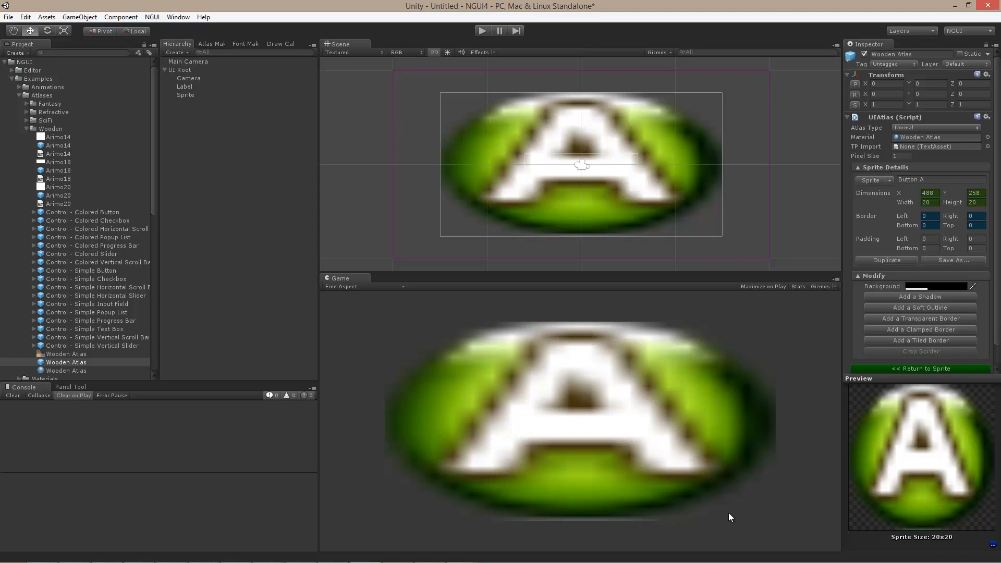
Step: Switch Alpha Is Transparency off and back on for the Wooden Atlas texture, applying each change, to compare the results
click(58, 354)
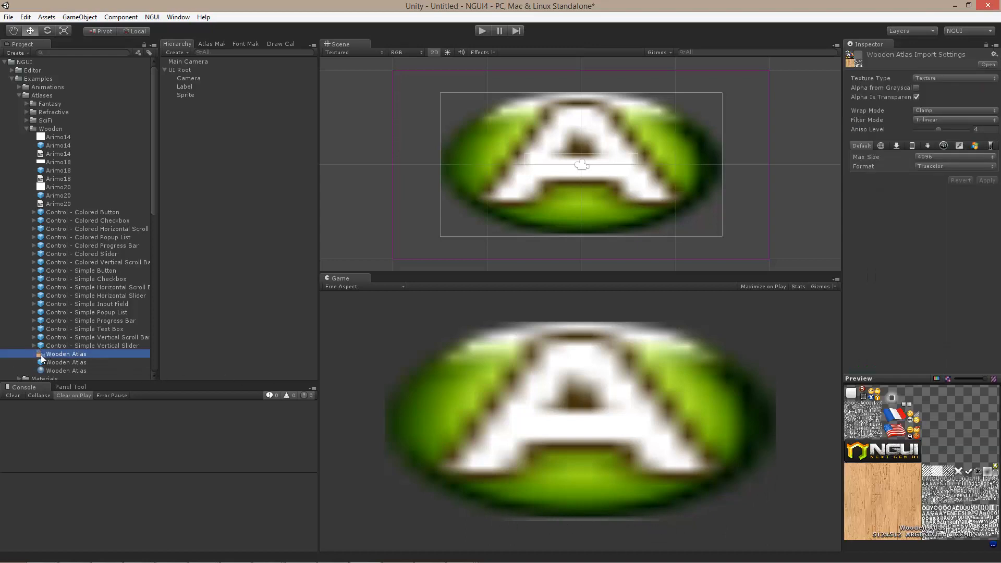
click(916, 98)
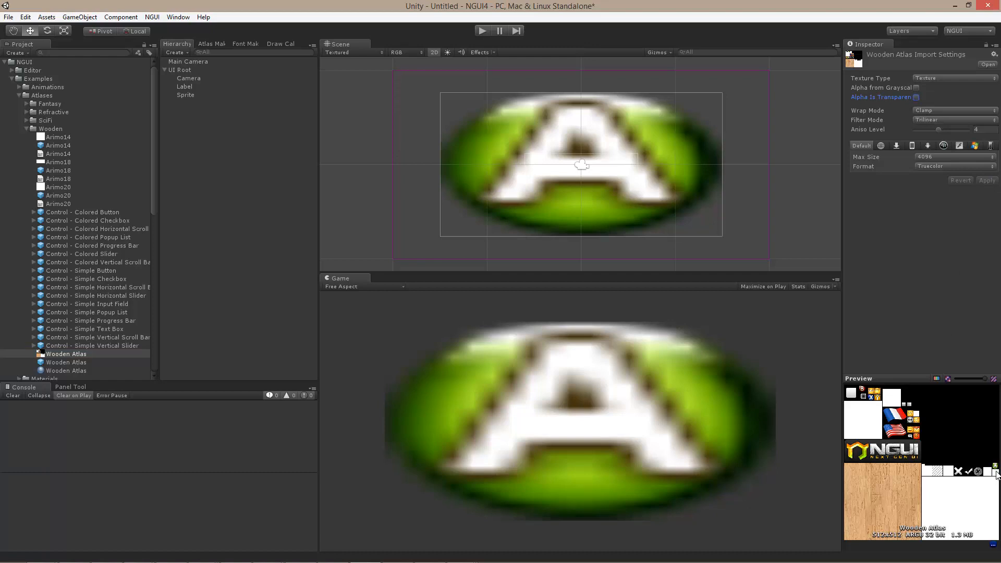
click(916, 98)
click(986, 180)
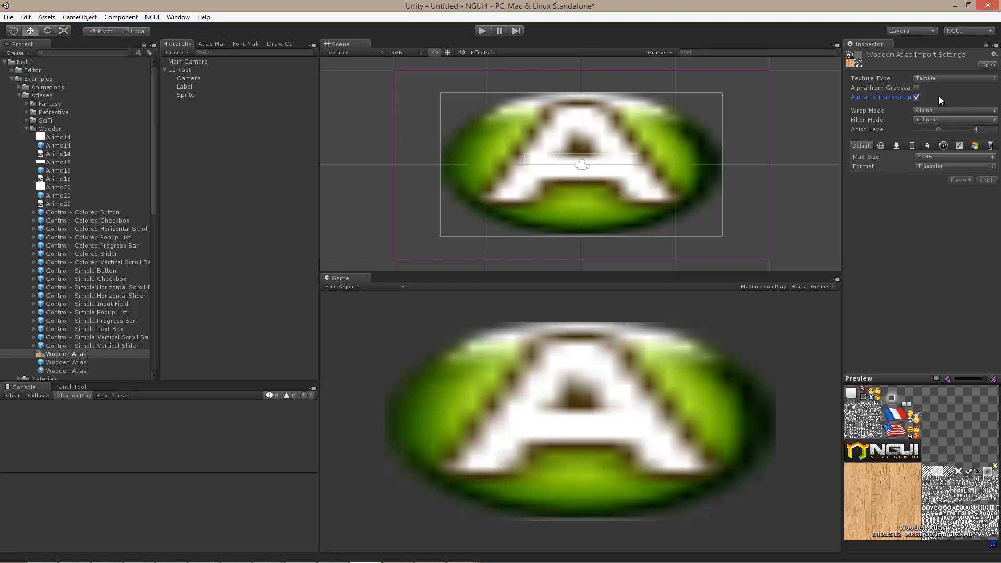
click(916, 97)
click(986, 183)
click(917, 97)
click(986, 180)
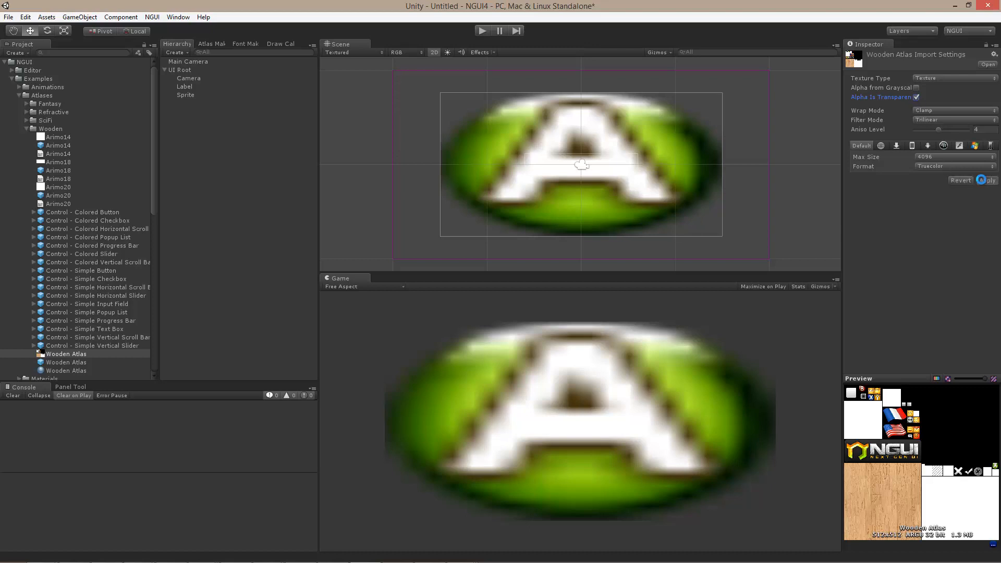
Step: Reopen the scene sprite's Button A entry in Wooden Atlas, add a transparent border and crop it away
click(208, 95)
click(990, 154)
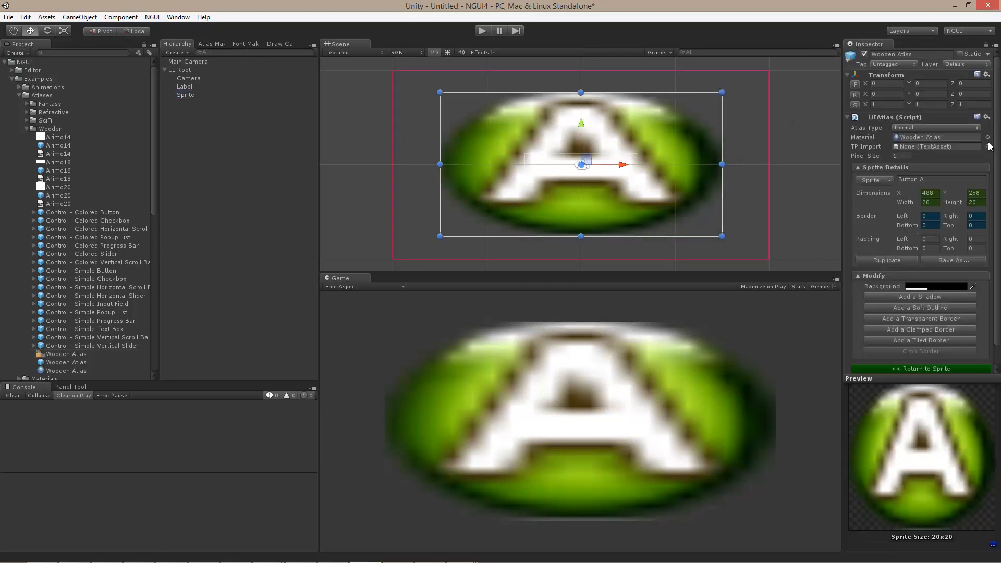
click(938, 319)
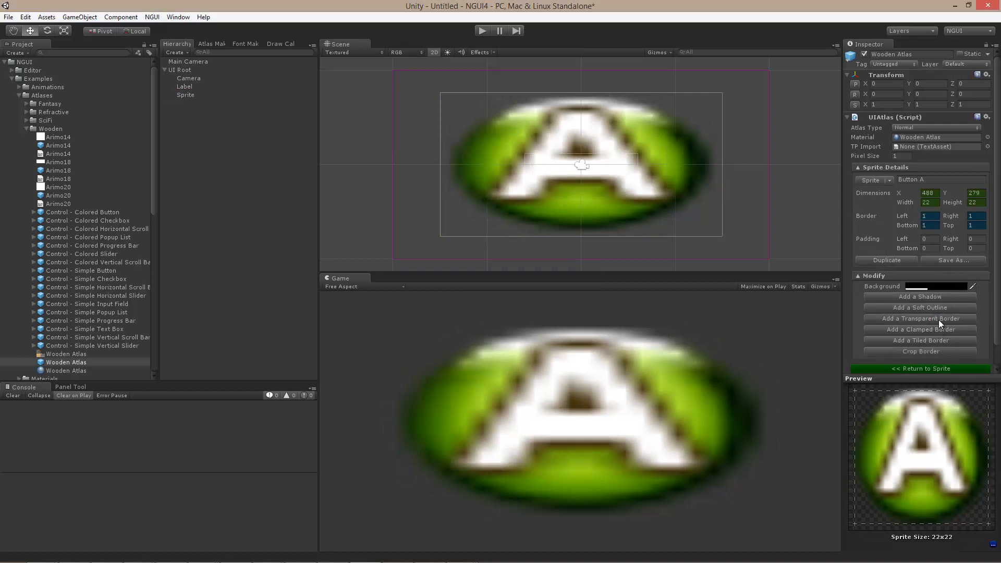
click(928, 350)
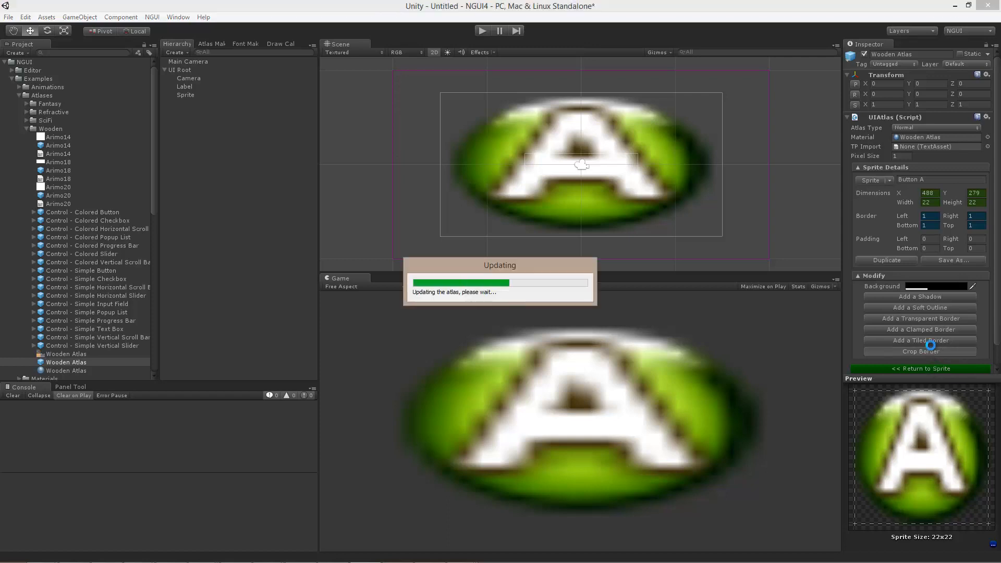
Step: Build up a clamped border of 3 pixels around the Button A sprite and crop it off
click(929, 330)
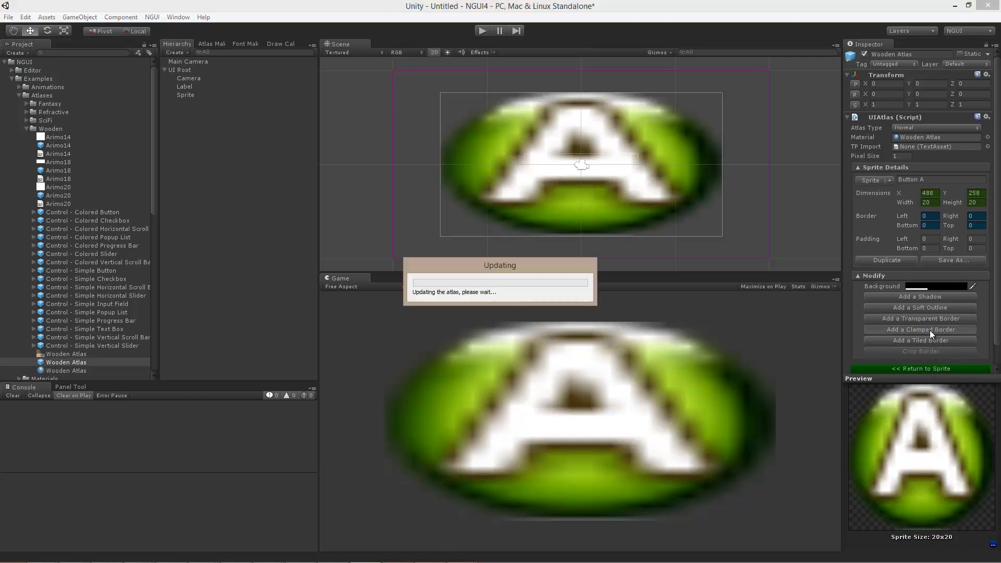
click(929, 330)
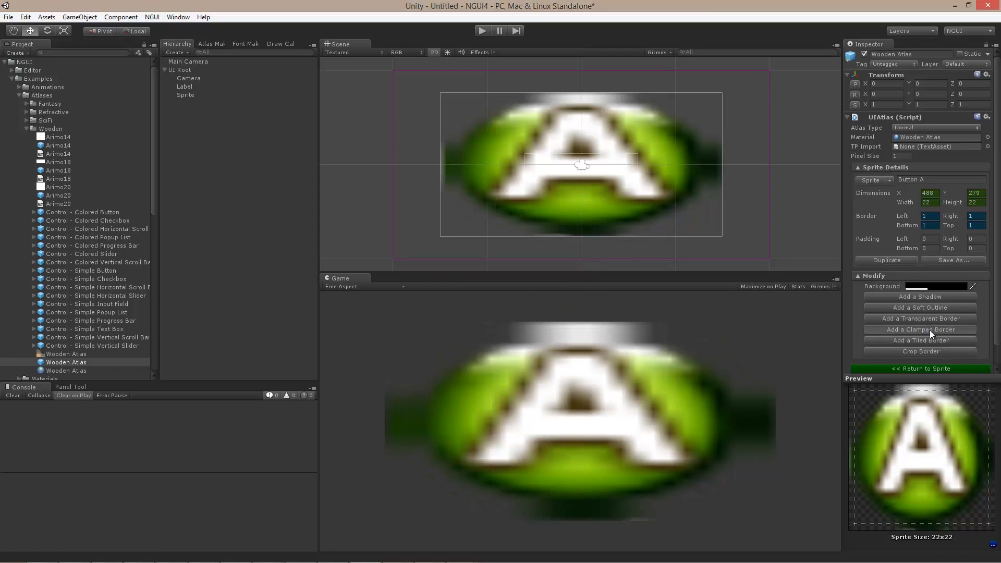
click(929, 330)
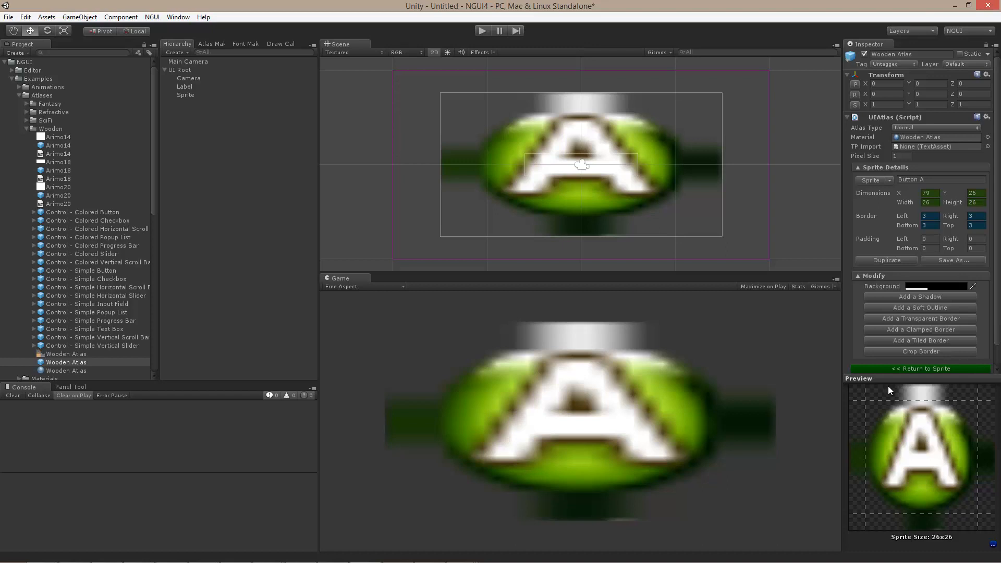
click(917, 350)
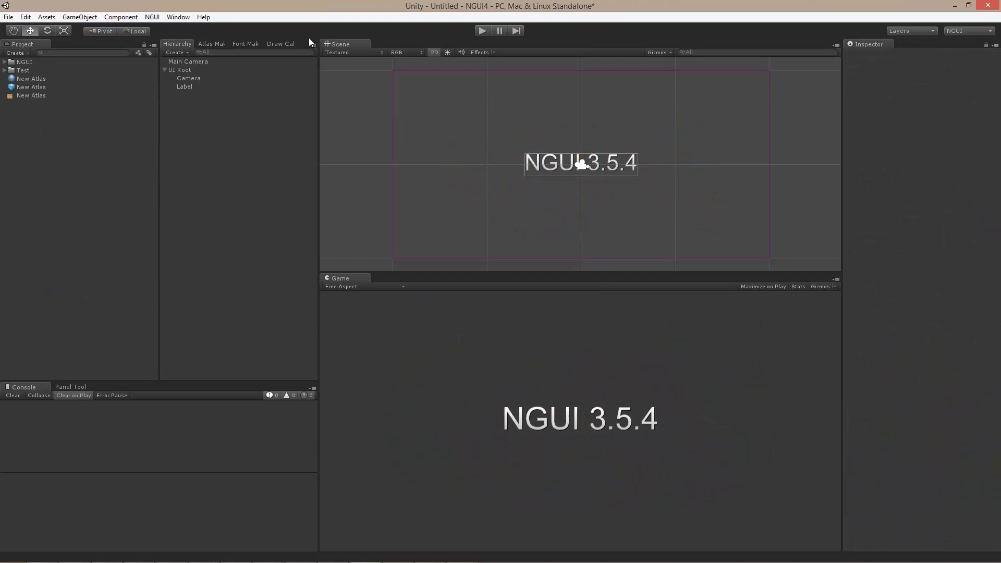
Step: Open the NGUI Font Maker
click(251, 43)
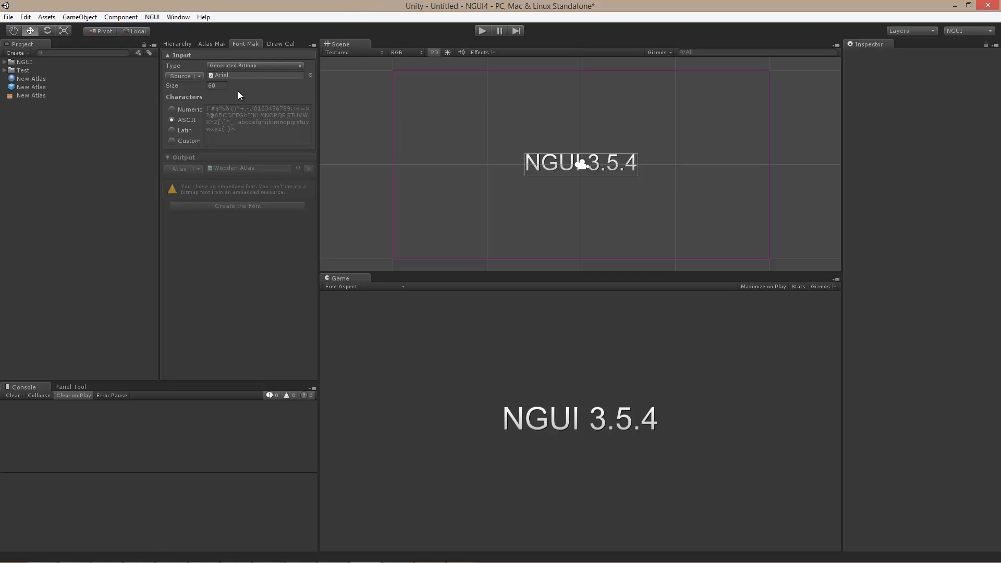
click(152, 17)
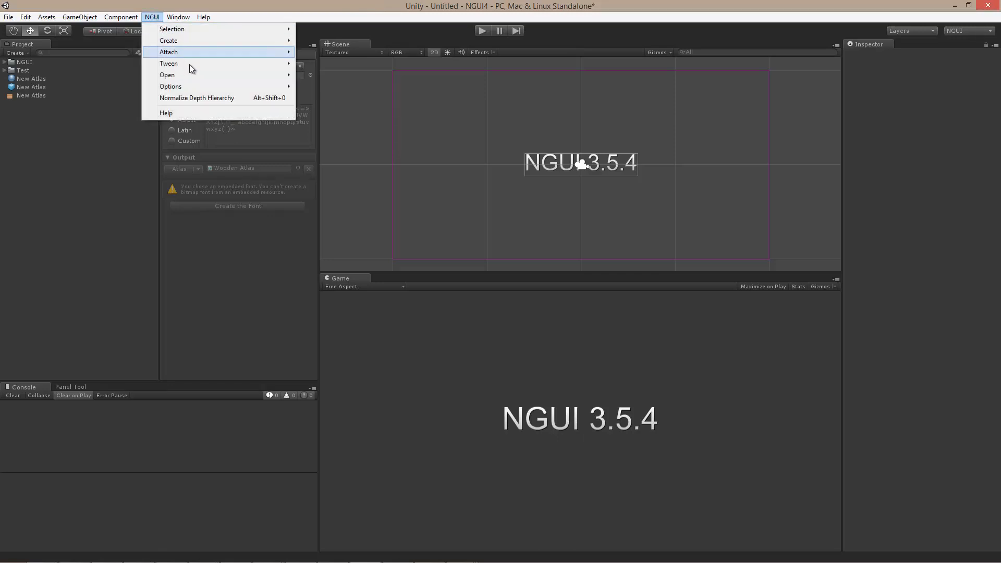
mouse_move(191, 75)
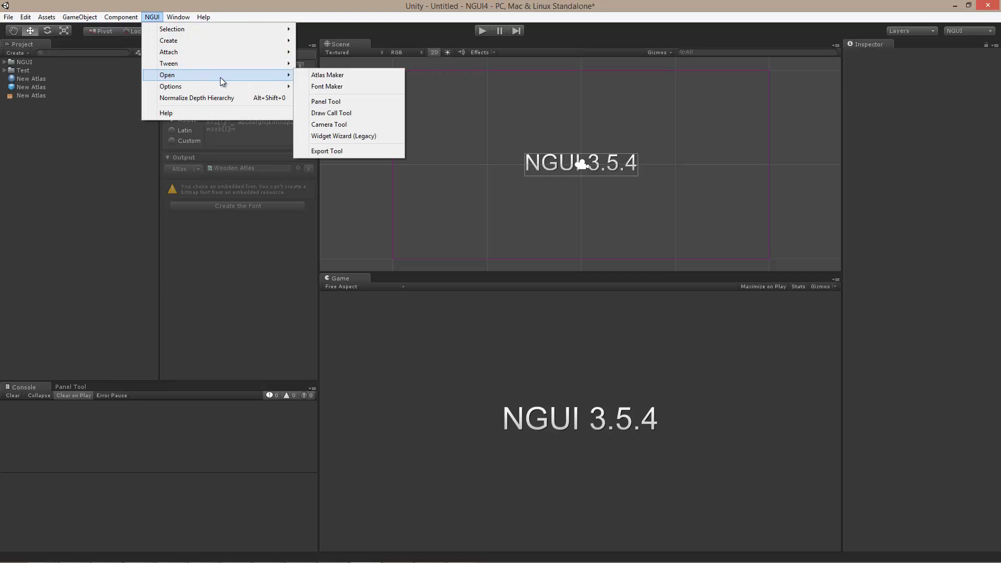
click(339, 88)
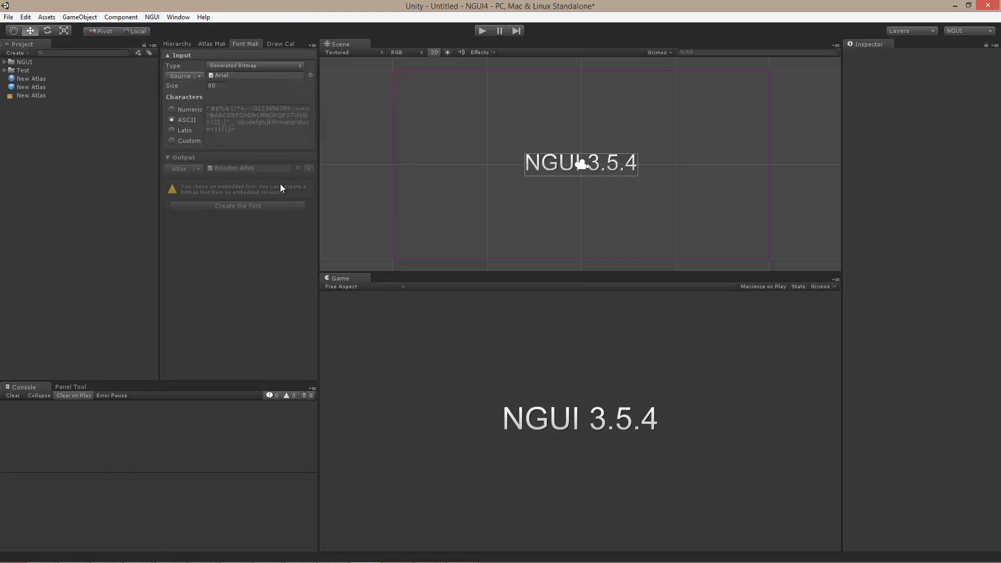
Step: Keep the font type at Generated Bitmap and choose Batman from all project fonts as the source
click(254, 67)
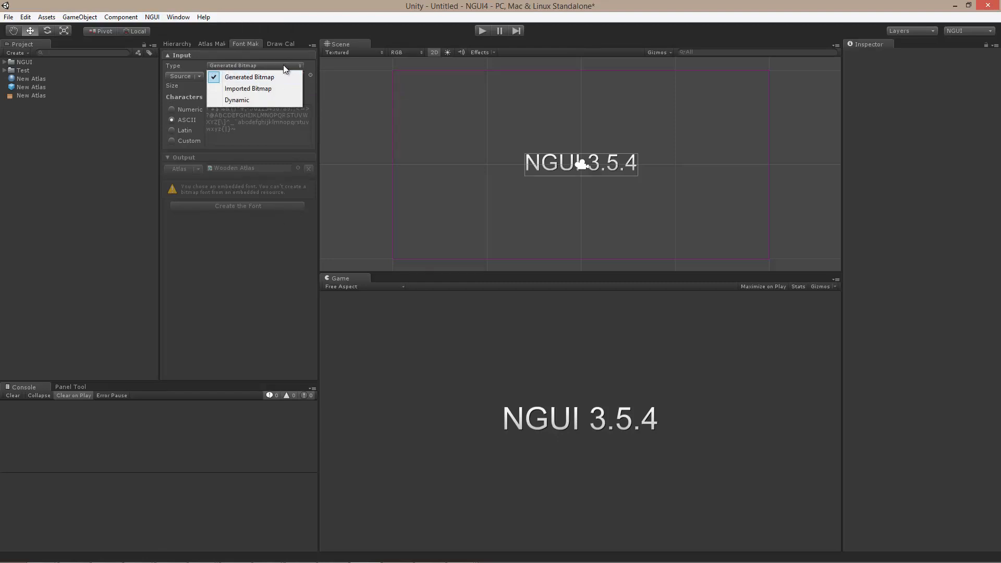
click(186, 68)
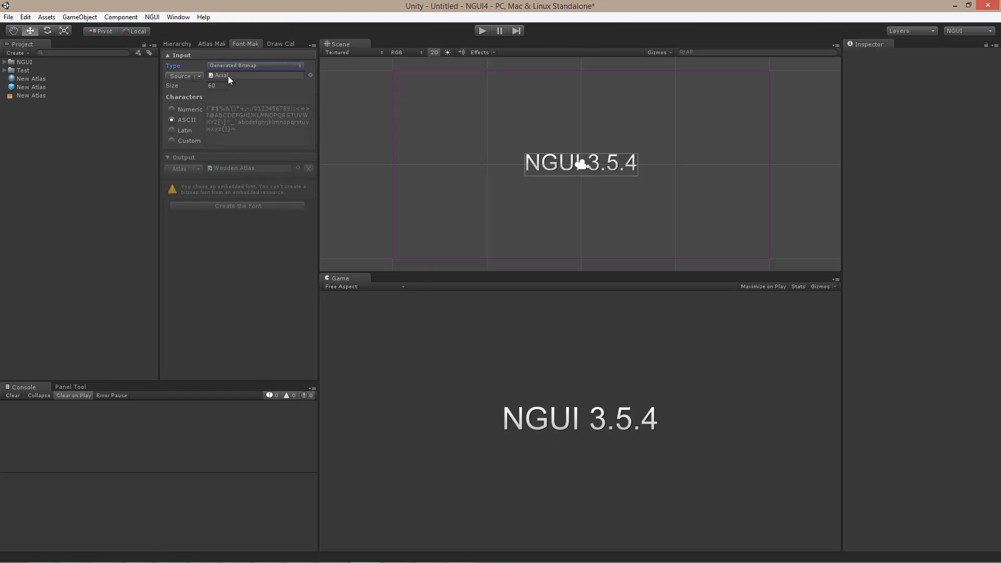
click(192, 76)
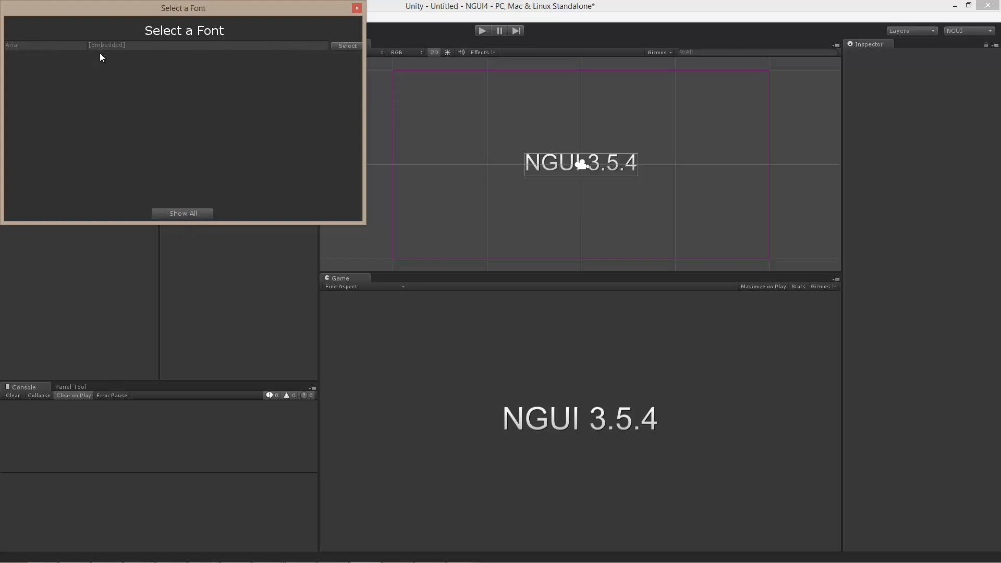
click(188, 215)
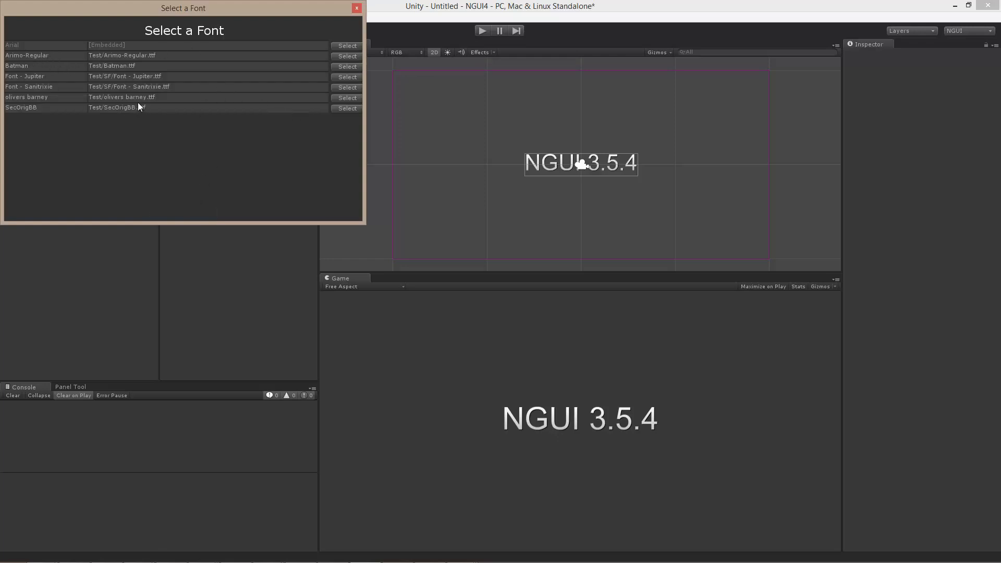
click(347, 66)
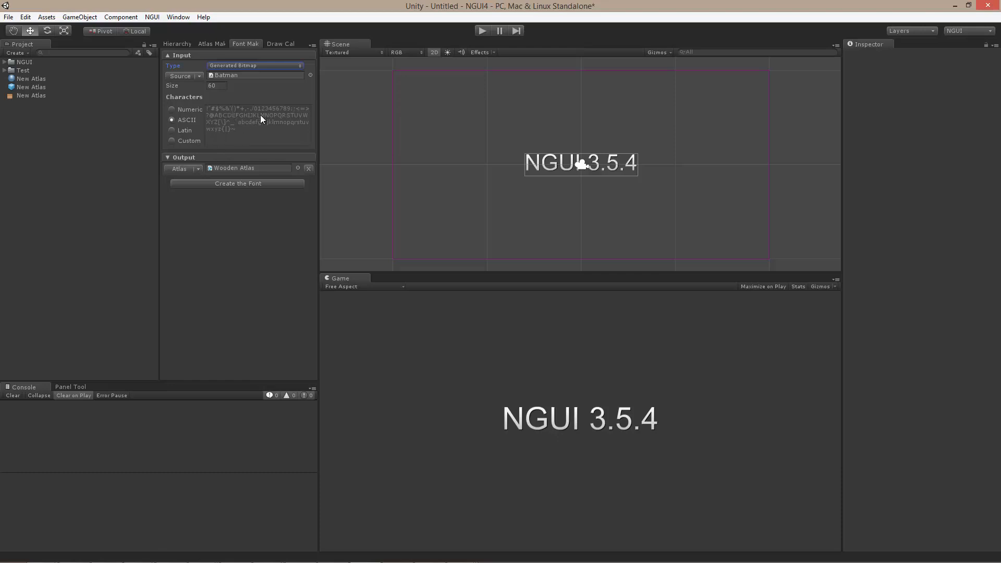
Step: Try the Numeric, ASCII, Latin and Custom character sets in turn for the Batman font
click(172, 110)
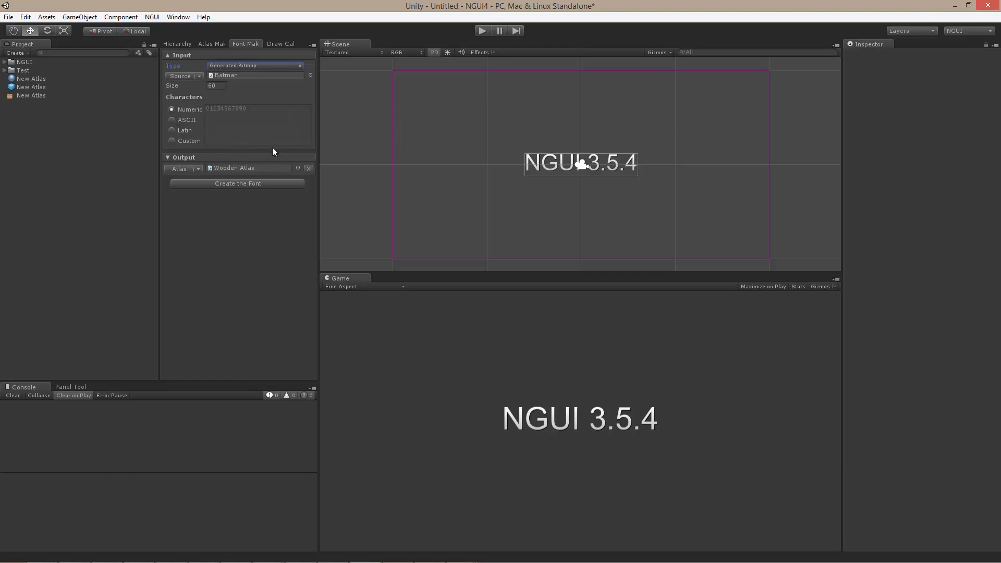
click(172, 120)
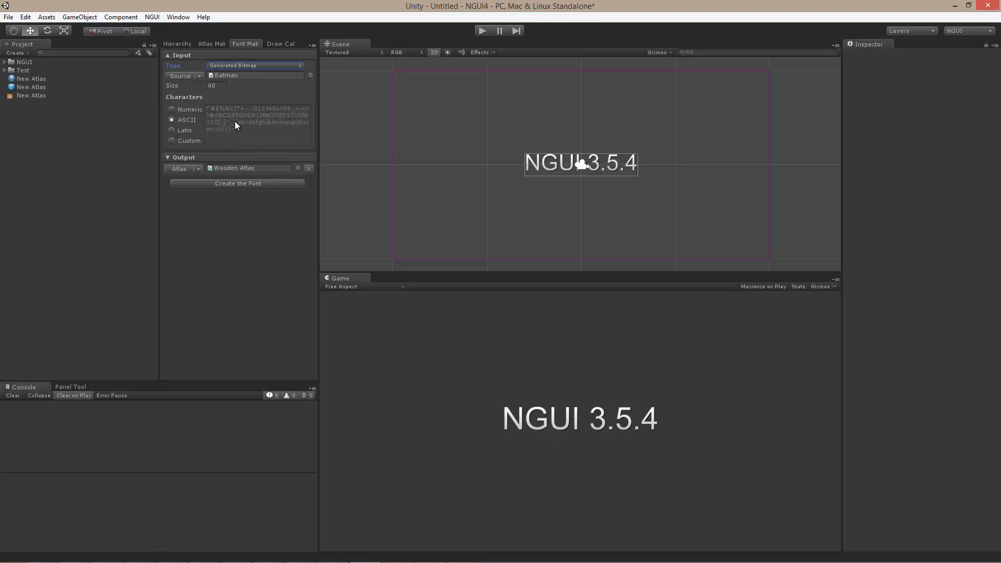
click(171, 130)
click(179, 142)
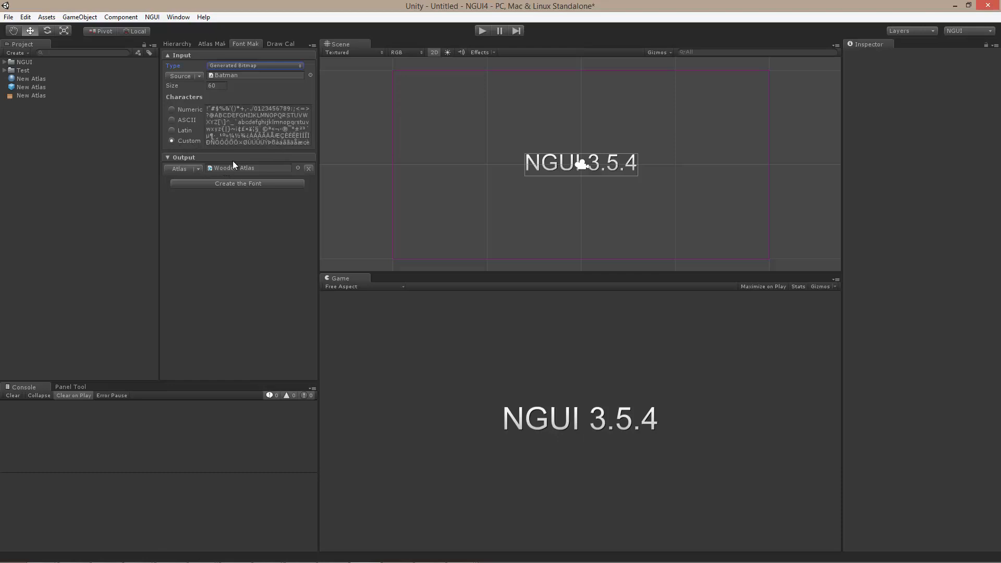
Step: Replace the custom characters with "My own" plus random letters, and switch the character set back to ASCII
click(276, 137)
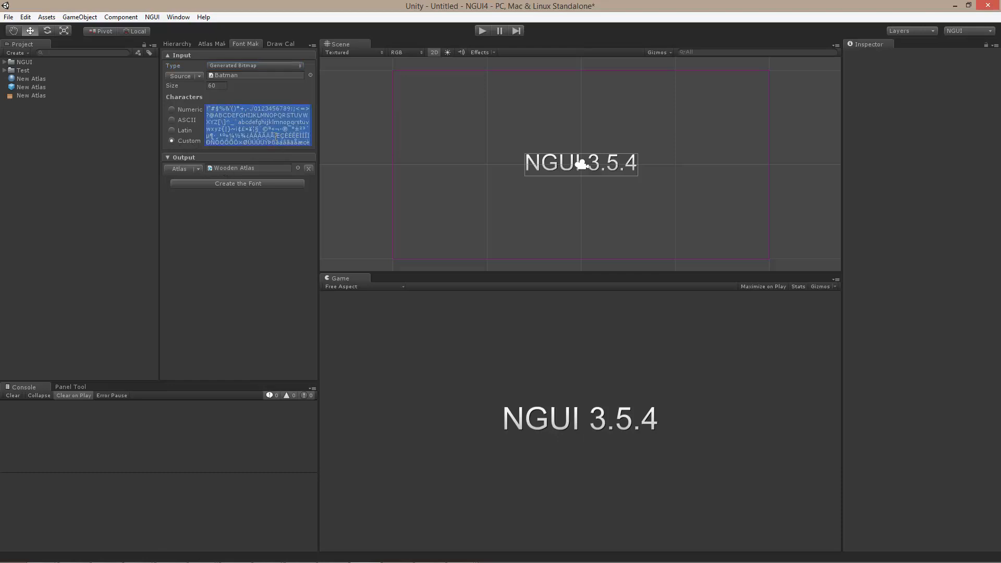
text(My own)
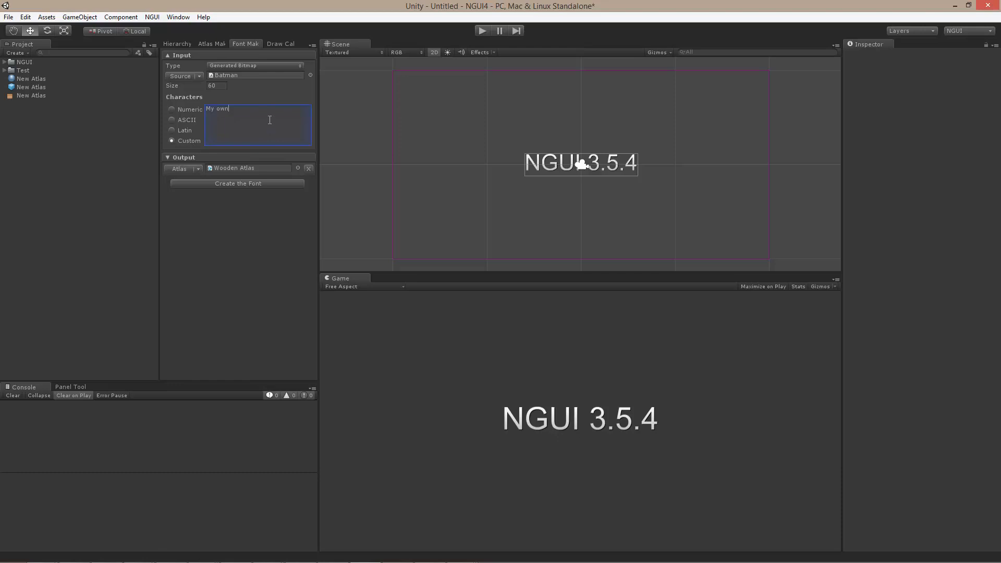
text(af sdfasdfasdfasdfs)
click(217, 87)
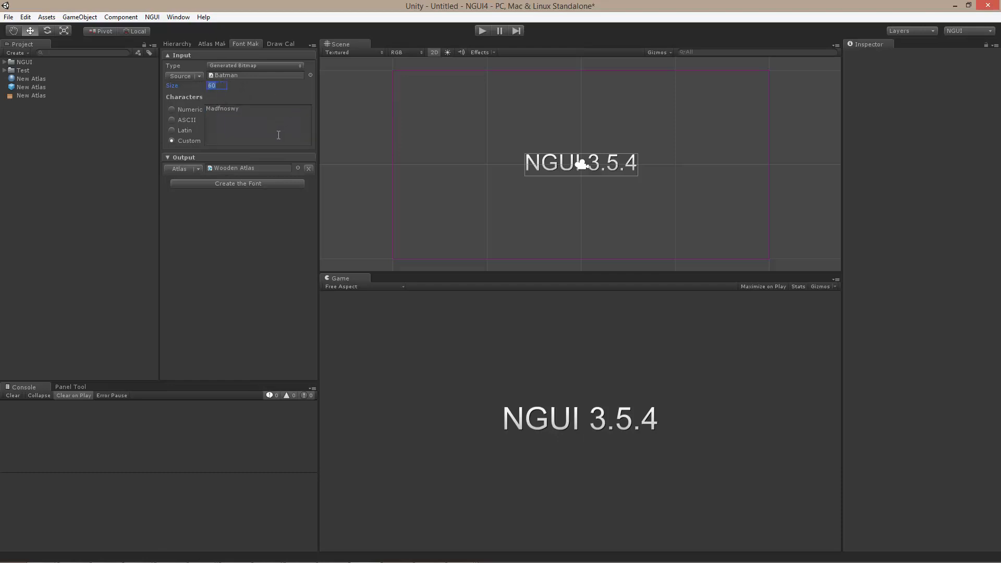
click(171, 120)
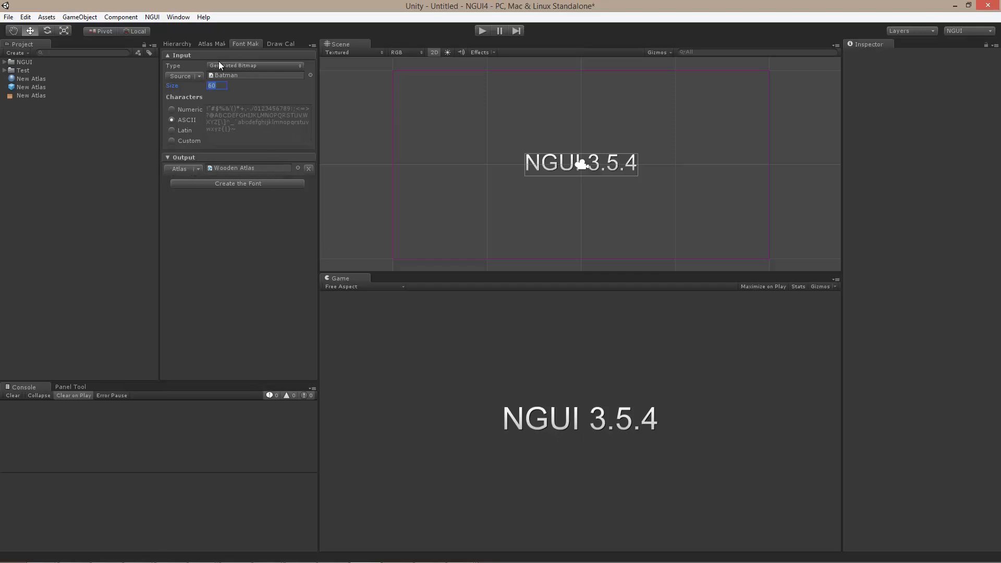
Step: Replace the output atlas with New Atlas and create the font, saving it as New Font.prefab
click(308, 168)
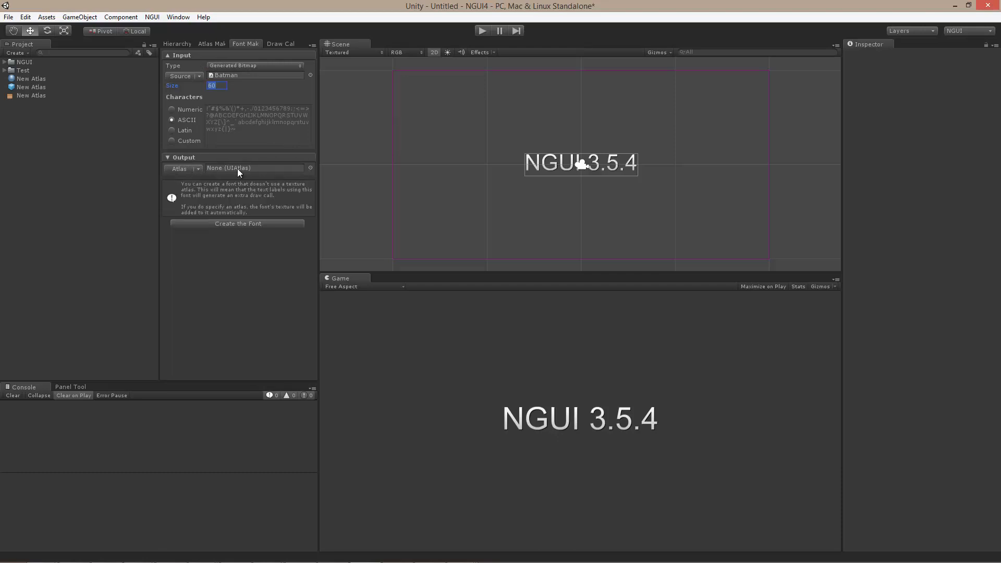
click(179, 170)
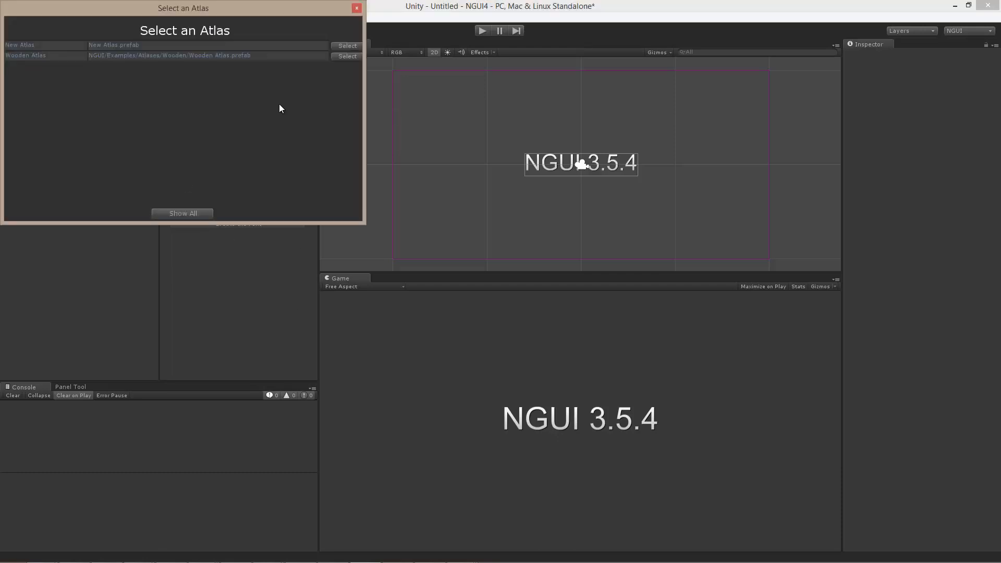
click(351, 46)
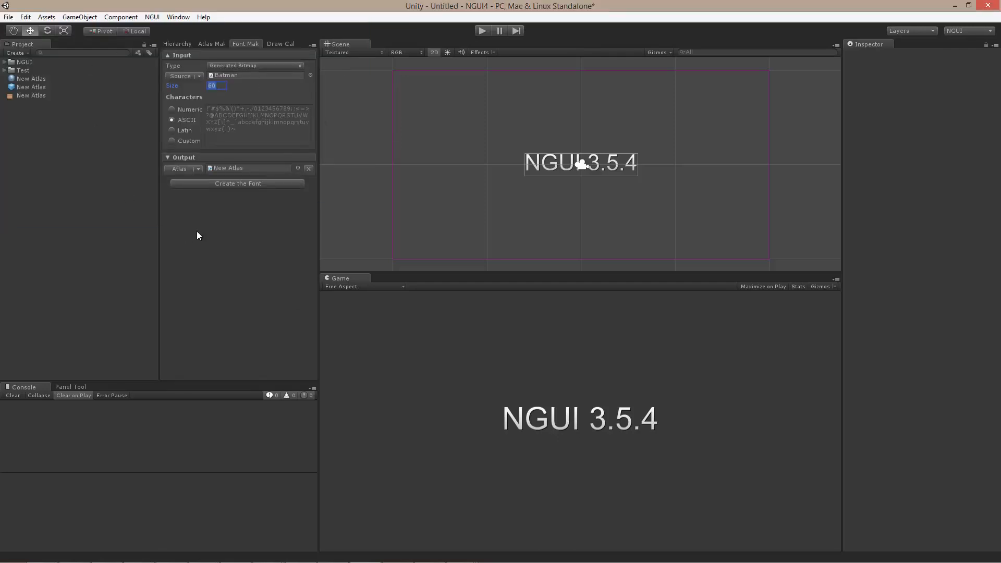
click(236, 185)
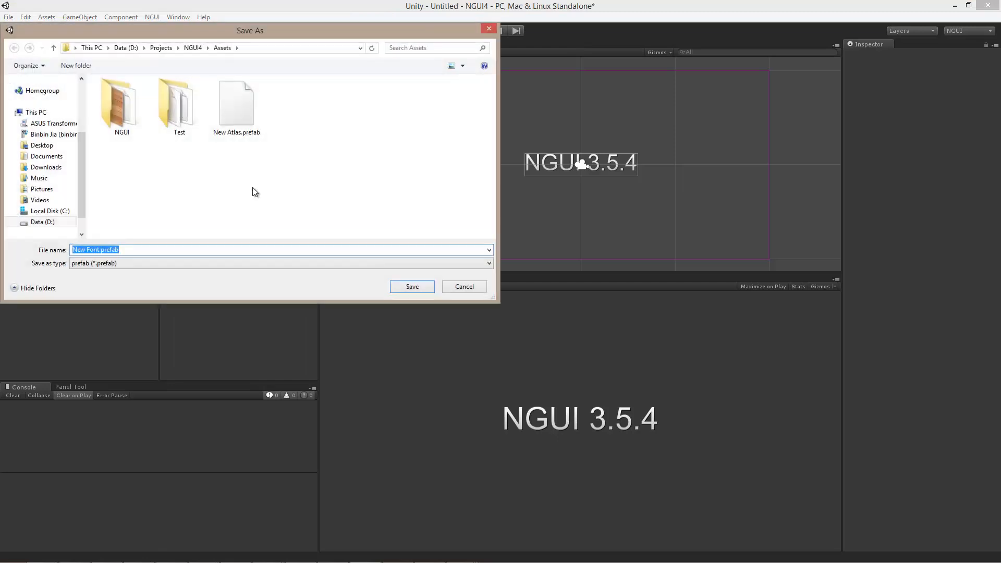
click(417, 286)
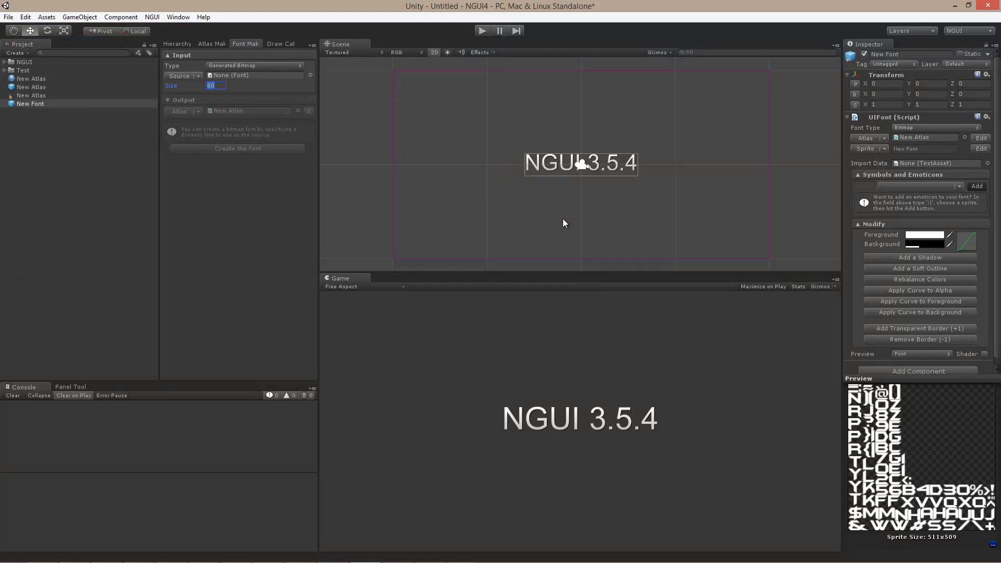
Step: Switch the scene label to the NGUI font type with New Font assigned, and set its effect to None
click(623, 167)
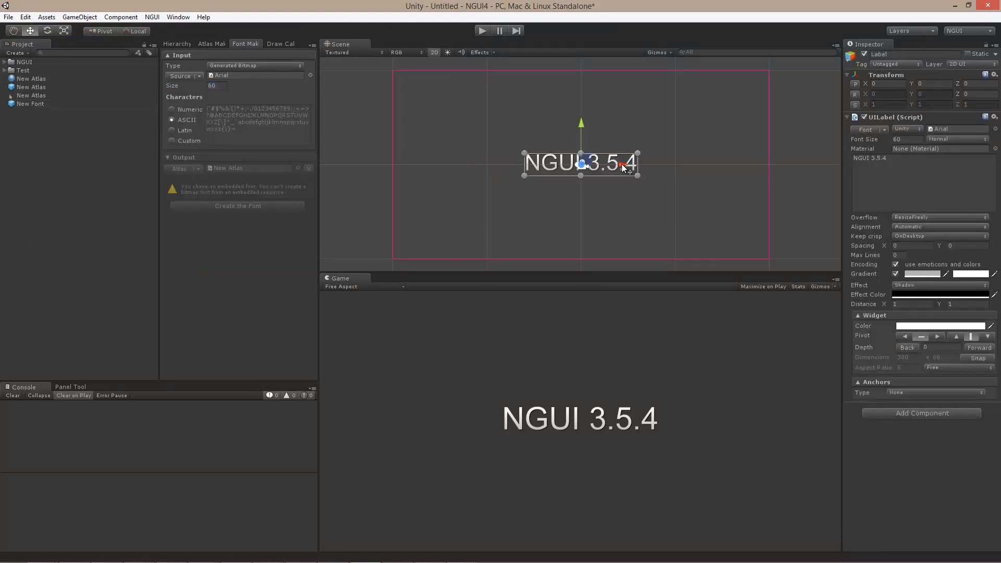
click(902, 130)
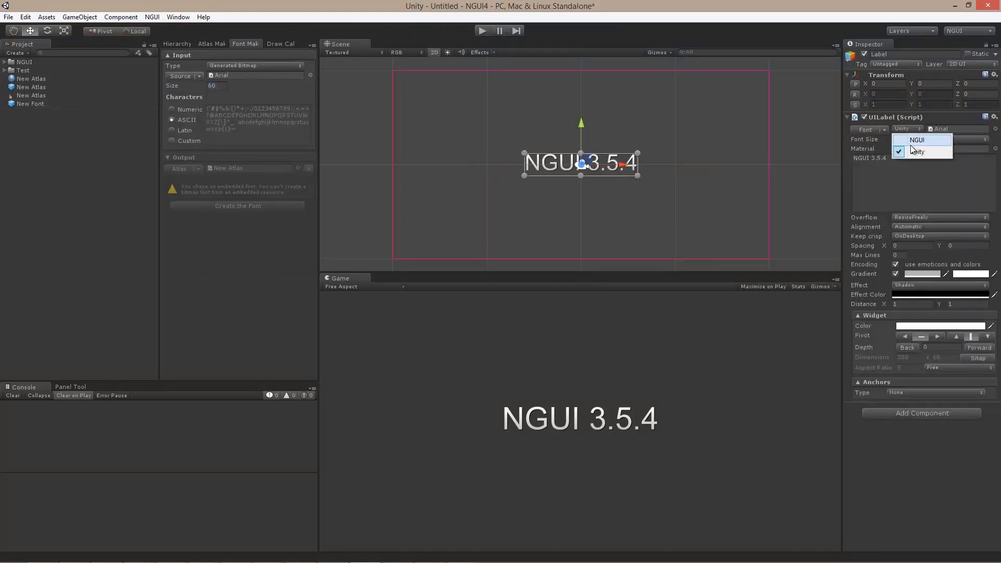
click(905, 149)
click(874, 131)
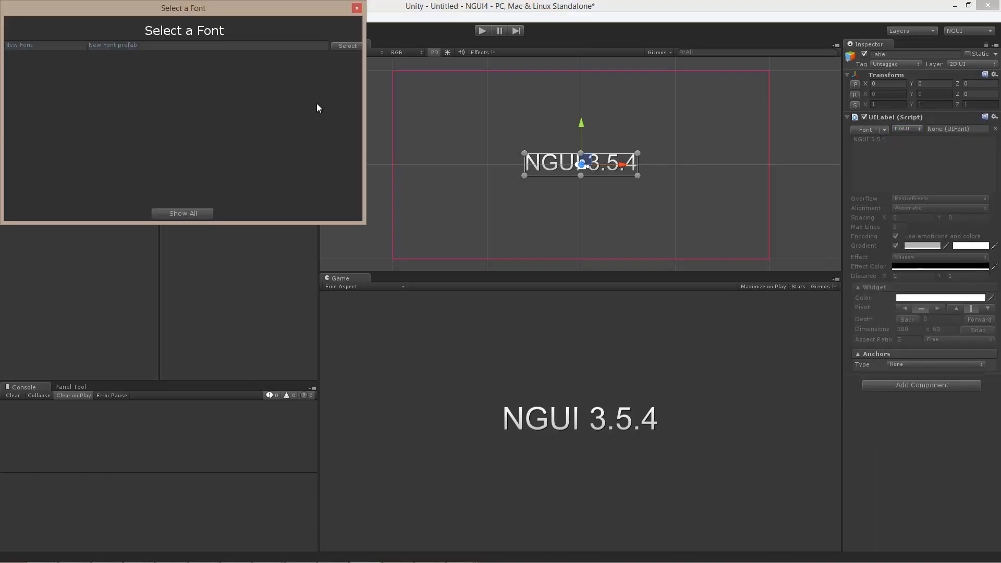
click(336, 46)
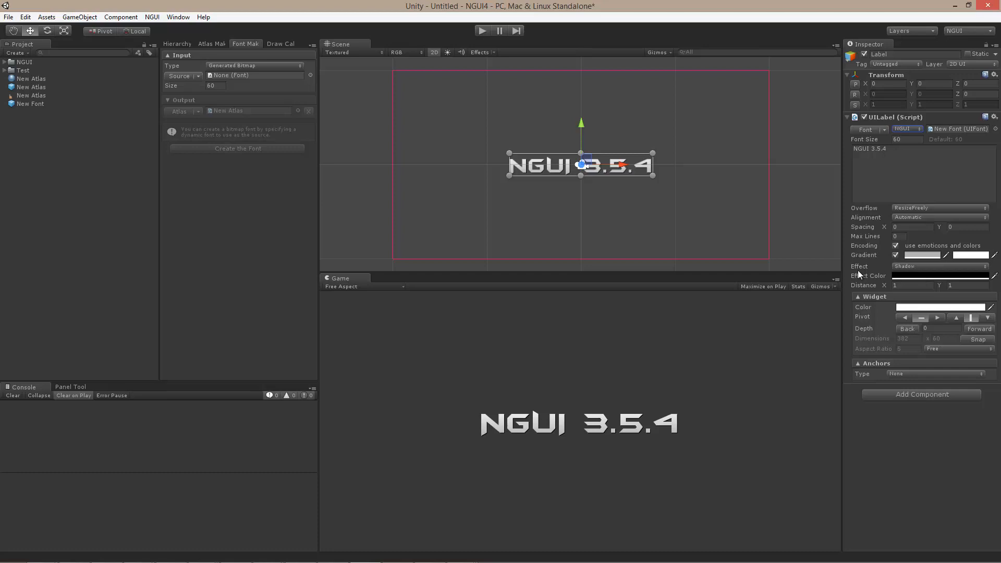
click(923, 267)
click(923, 278)
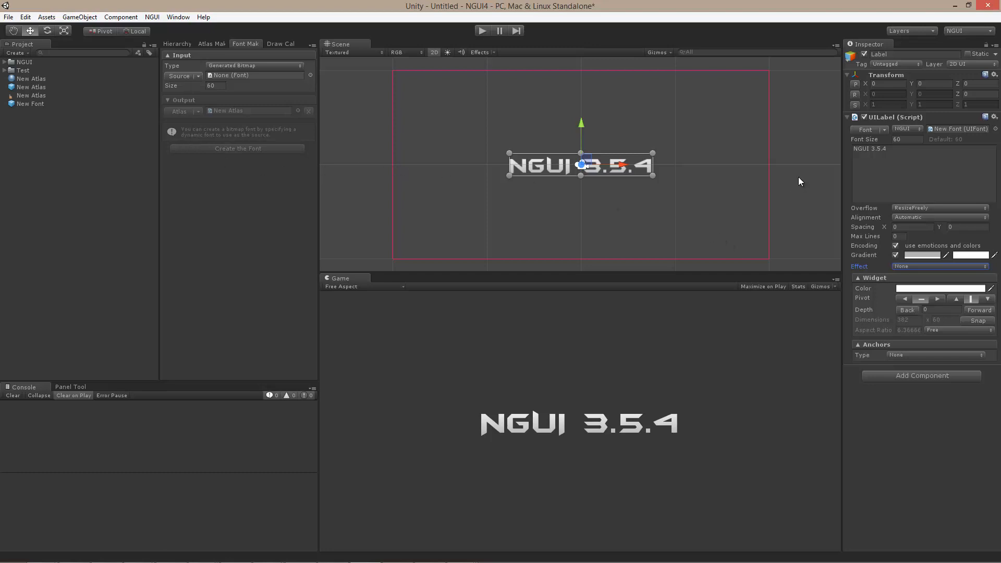
Step: Set the Main Camera's background color to white
click(35, 103)
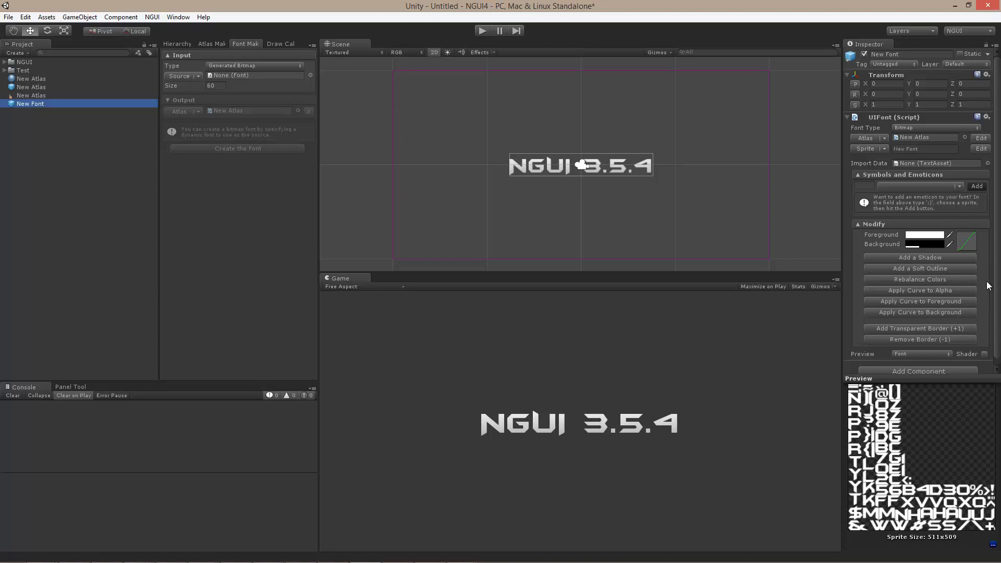
click(177, 44)
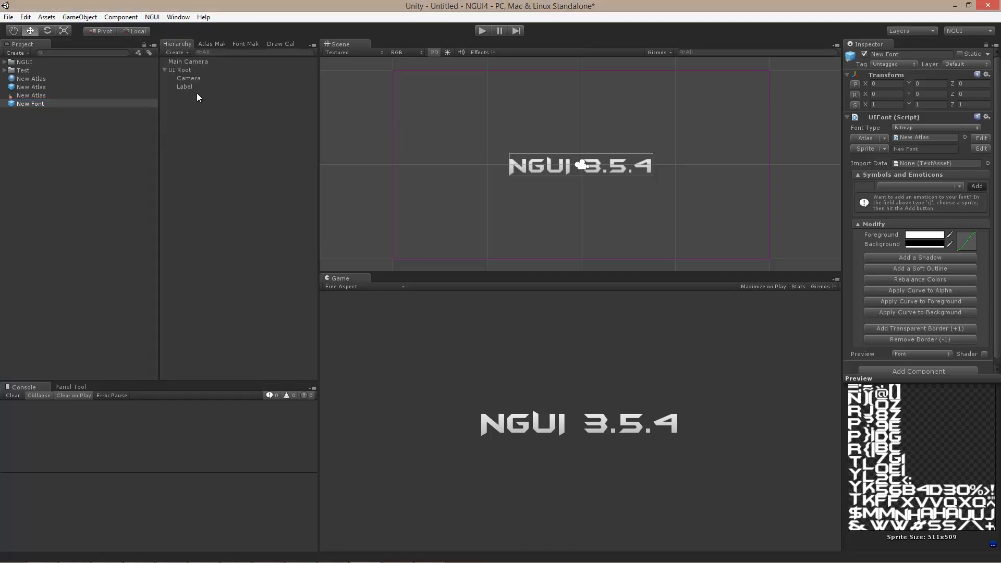
click(188, 61)
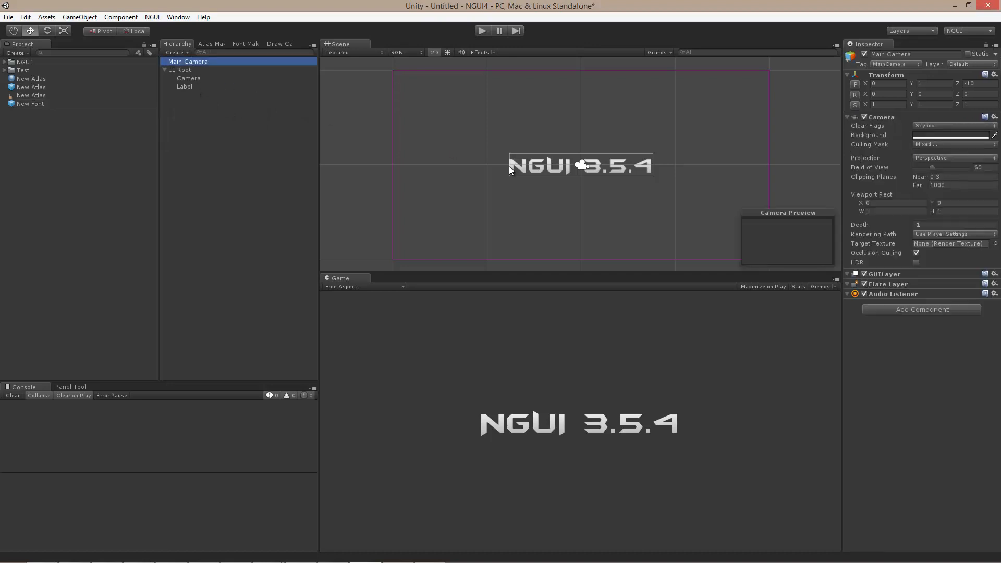
click(941, 136)
drag(42, 87, 11, 32)
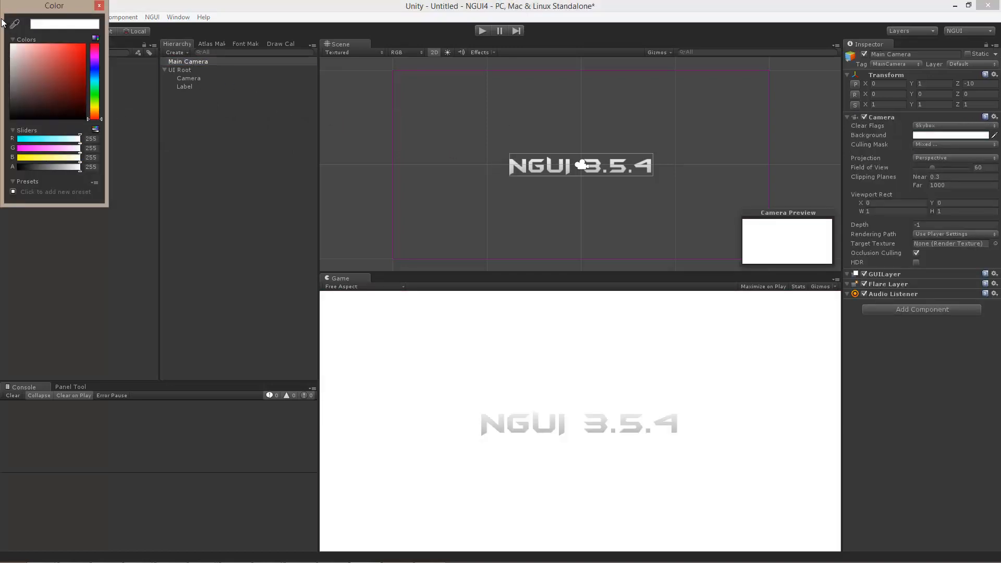
click(99, 6)
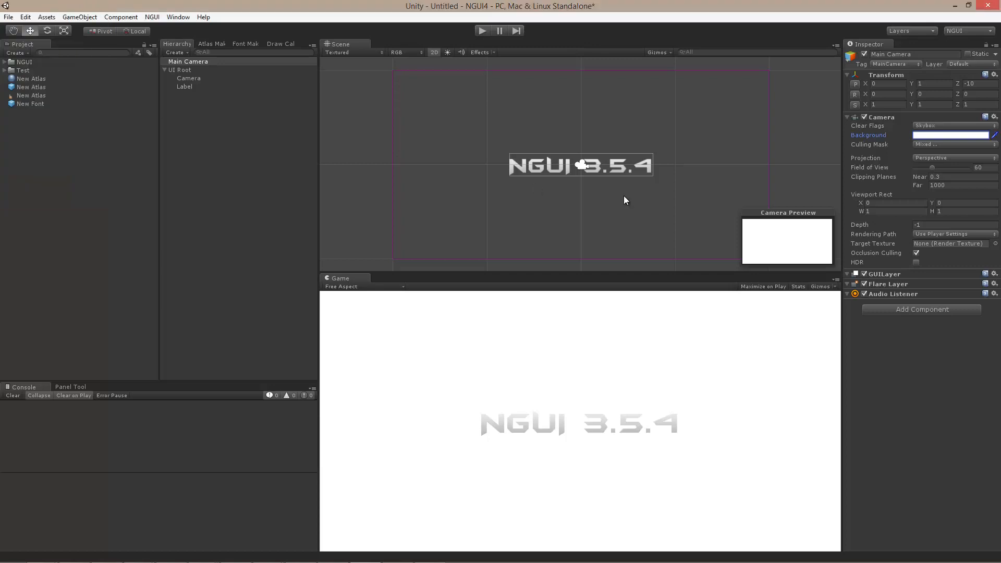
Step: Add a shadow to the New Font bitmap with its modify options
click(42, 103)
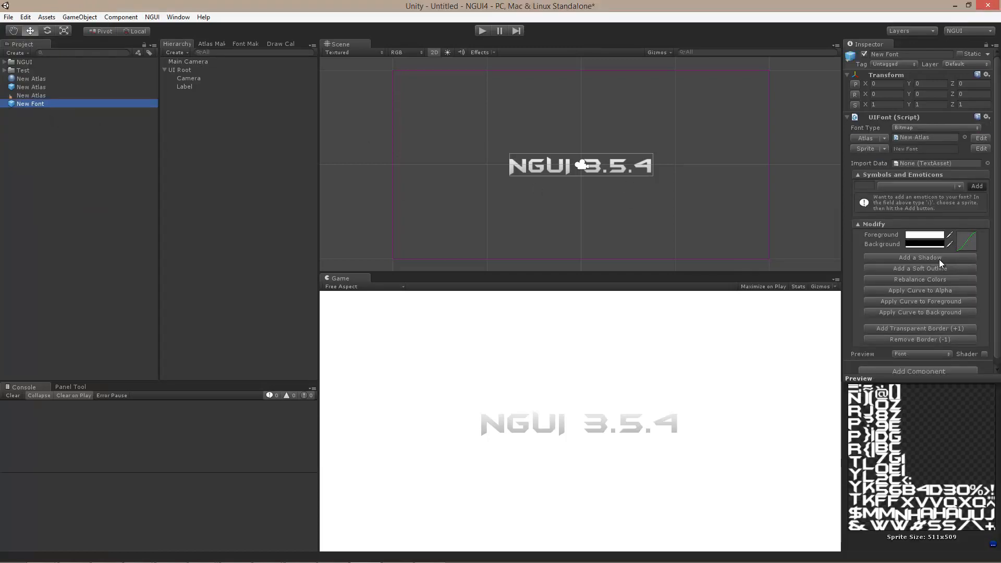
click(939, 259)
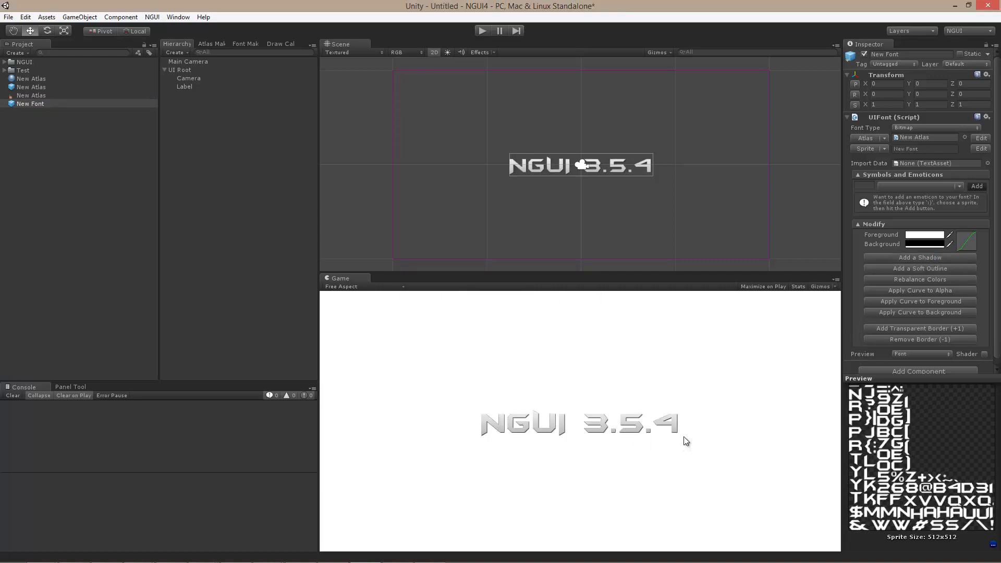
Step: Check the scene label's effect options and the game view's rendering statistics
click(648, 162)
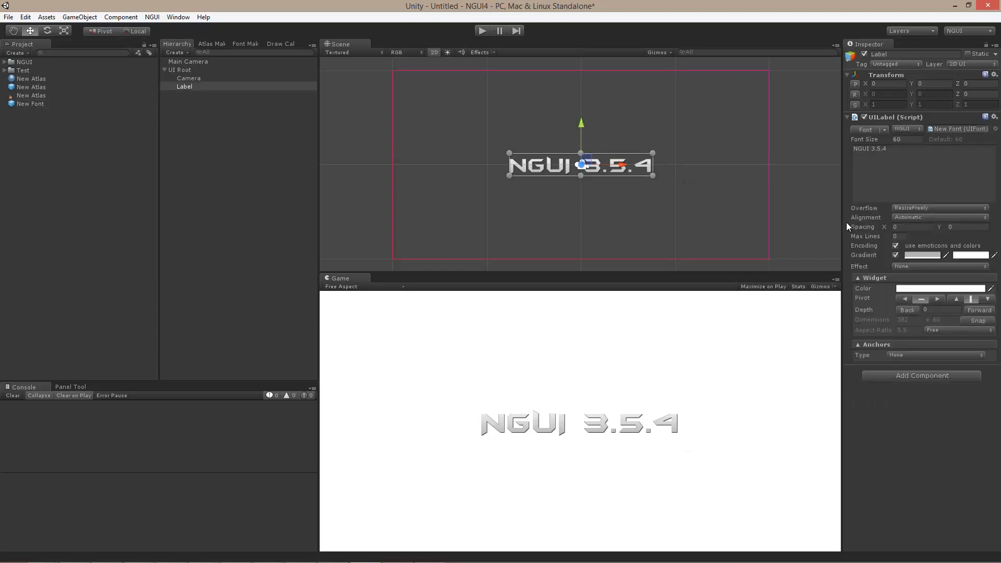
click(907, 266)
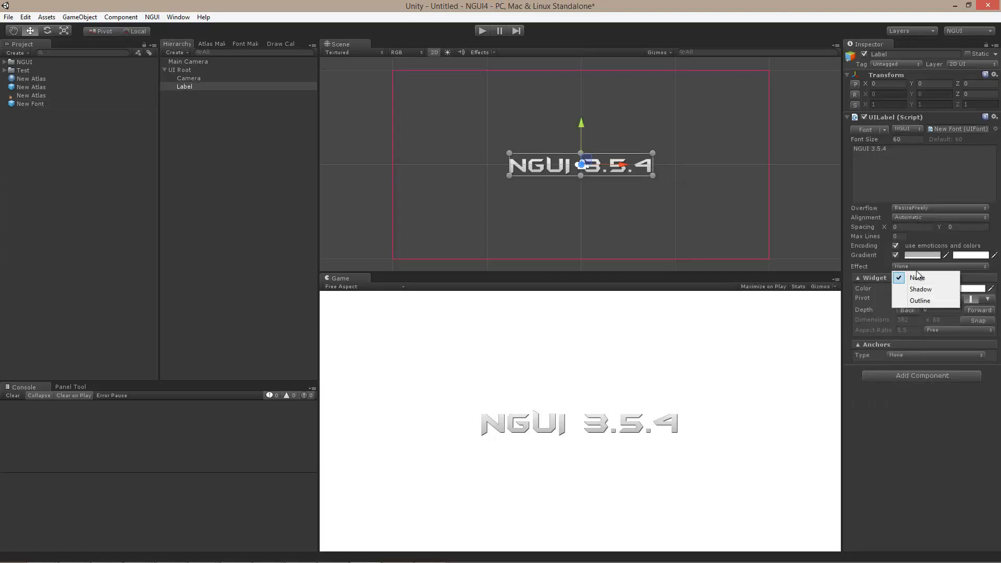
click(908, 442)
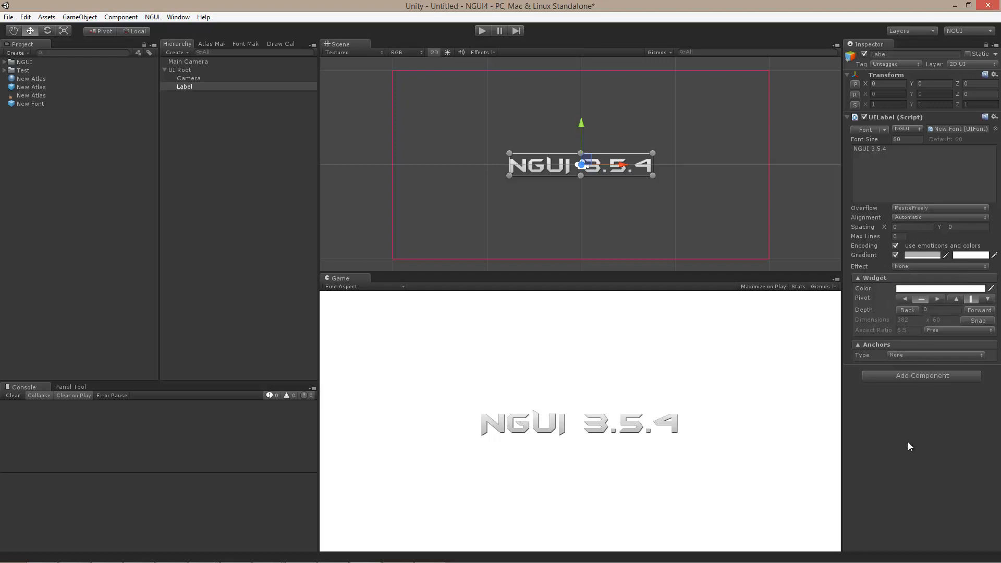
click(798, 287)
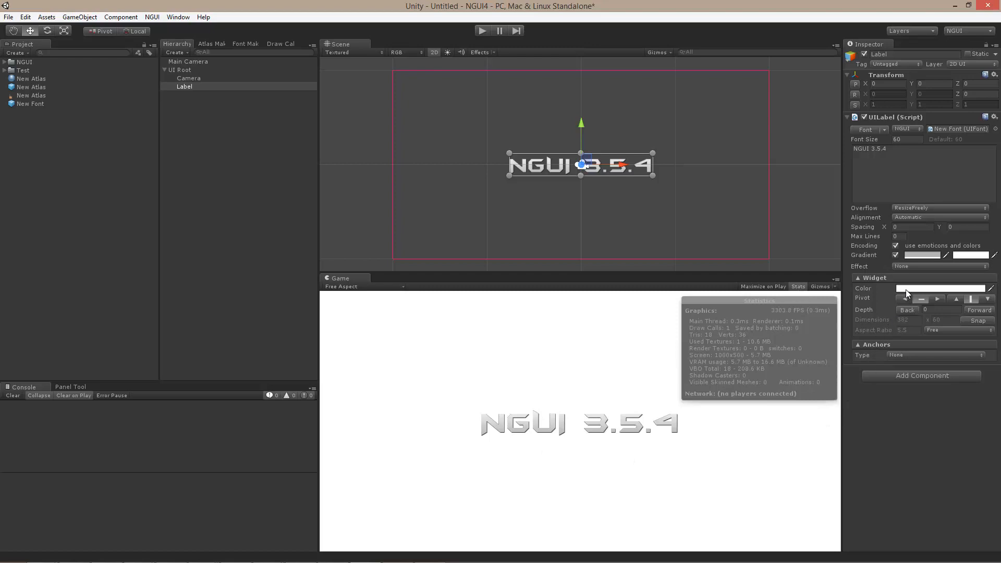
click(793, 289)
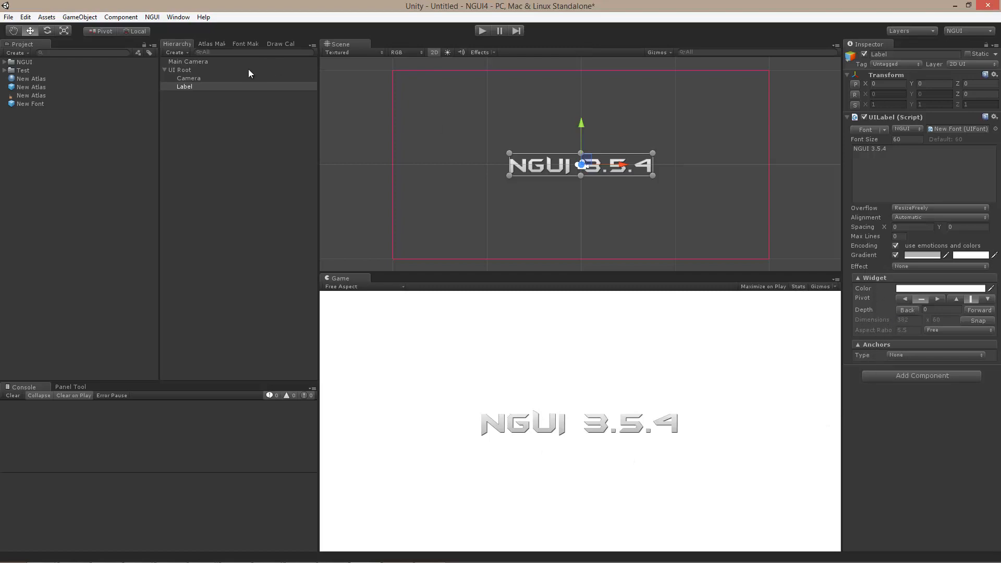
Step: Lower the opacity of the black background color in New Font's modify settings to make it semi-transparent
click(42, 104)
click(924, 244)
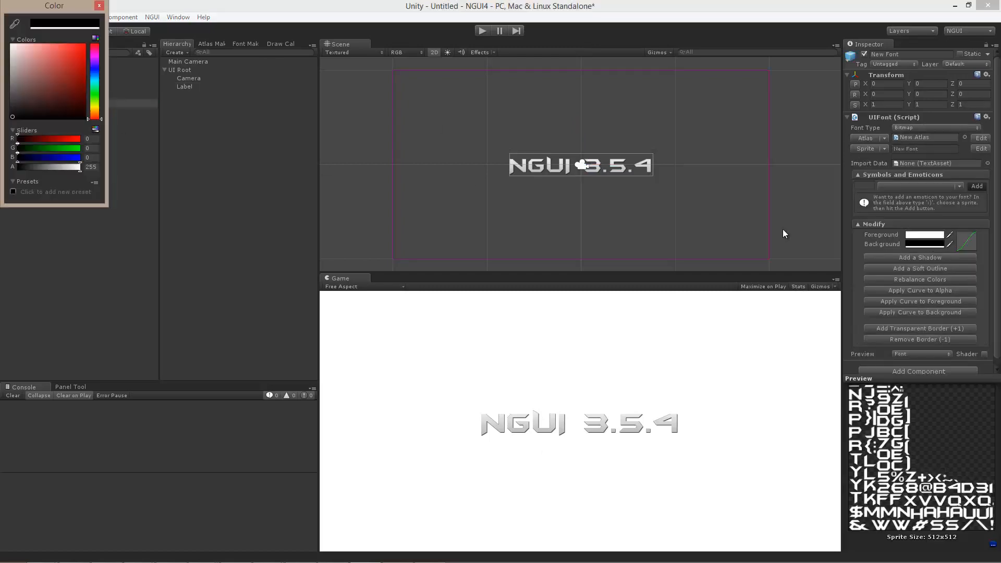
click(46, 167)
click(99, 6)
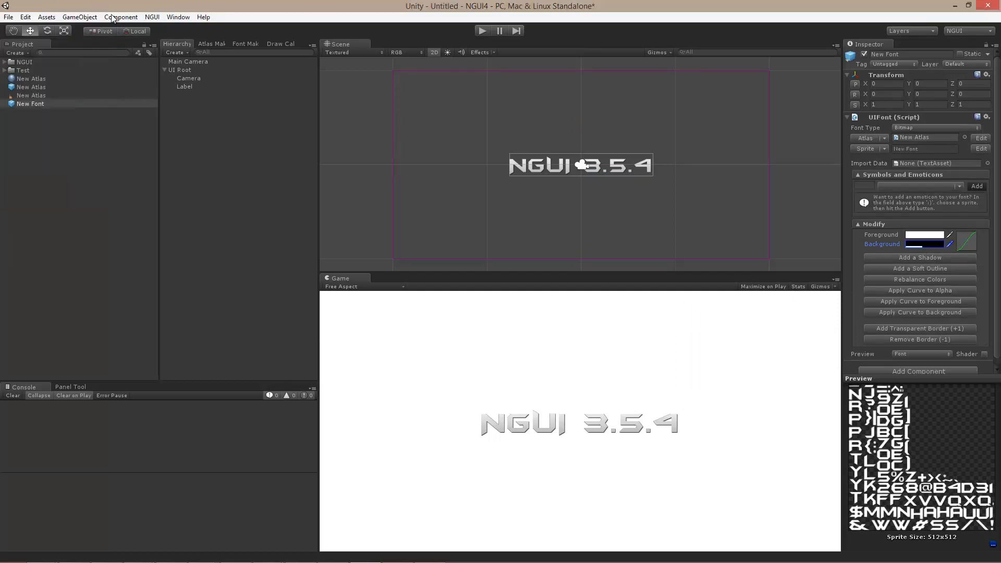
Step: Bake a soft outline, a shadow and another soft outline into the New Font bitmap
click(924, 269)
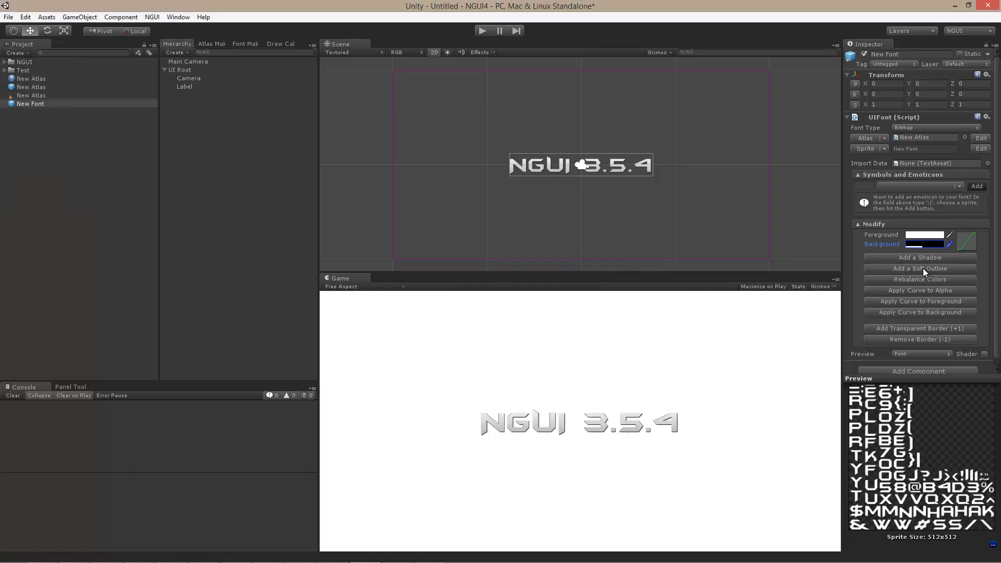
click(921, 257)
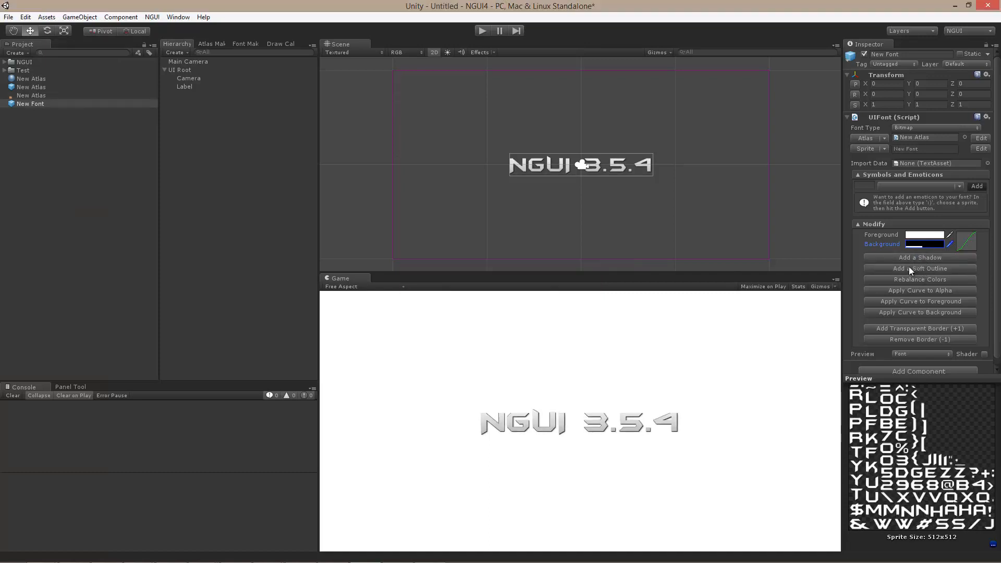
click(909, 267)
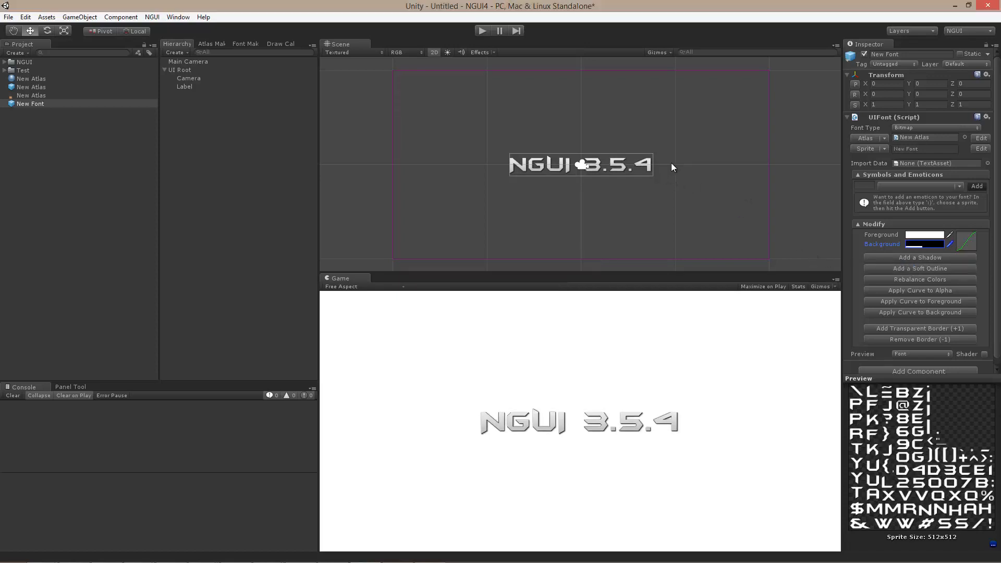
Step: Set the alpha of the lower Batman label's black outline effect color to 77
click(646, 164)
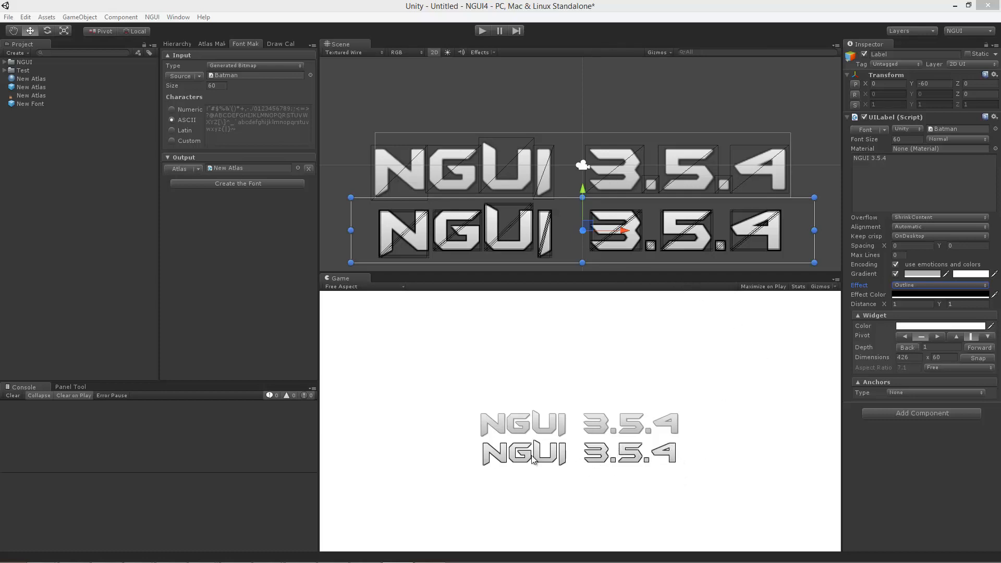
click(921, 294)
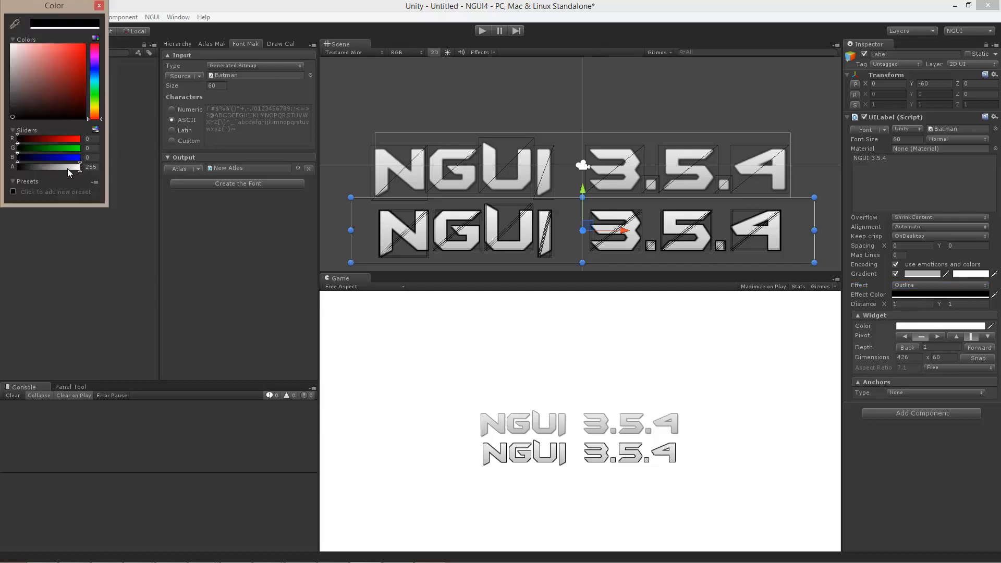
drag(67, 168, 38, 167)
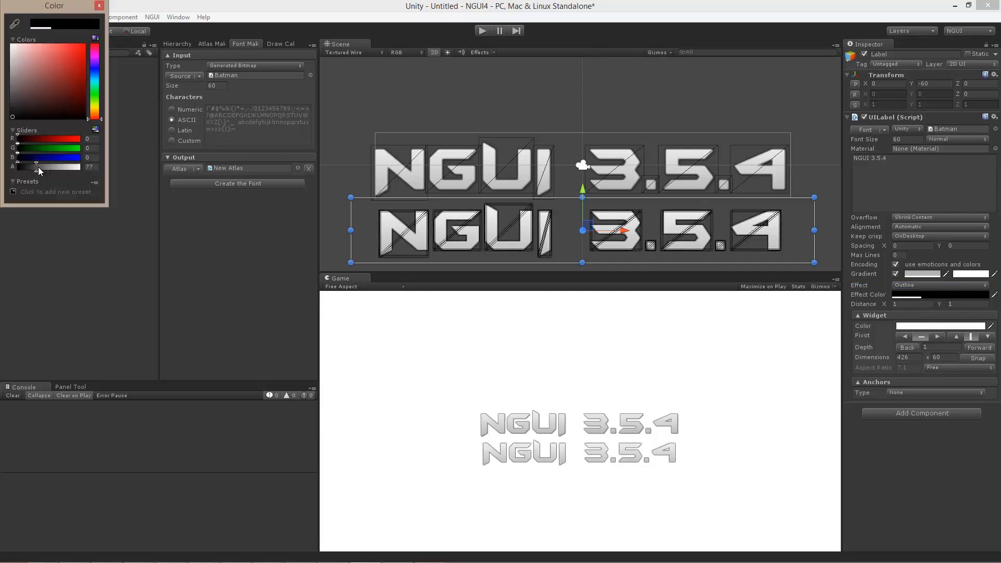
click(99, 5)
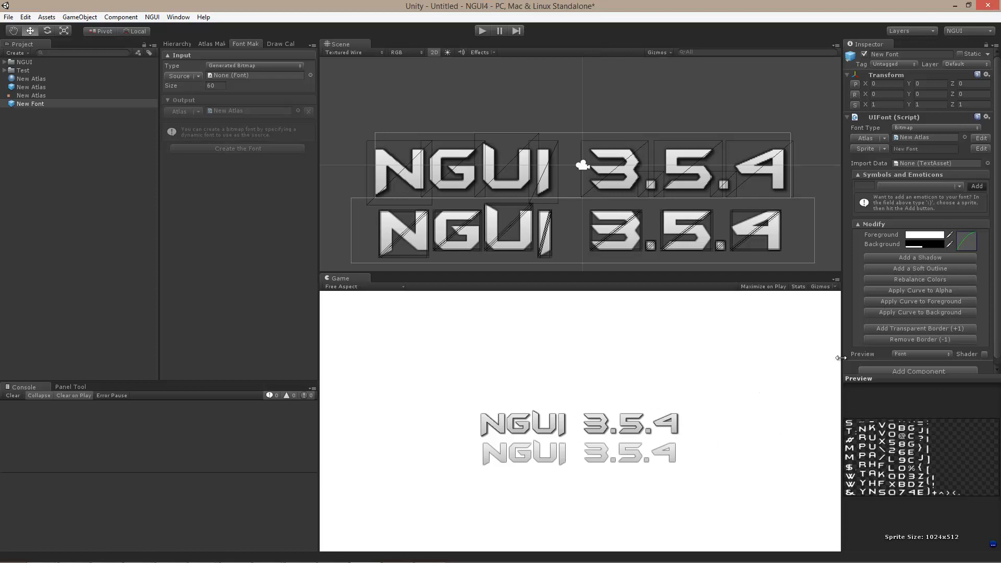
Step: Apply the curve to the New Font bitmap's alpha and bake in two soft outlines and a shadow
click(920, 290)
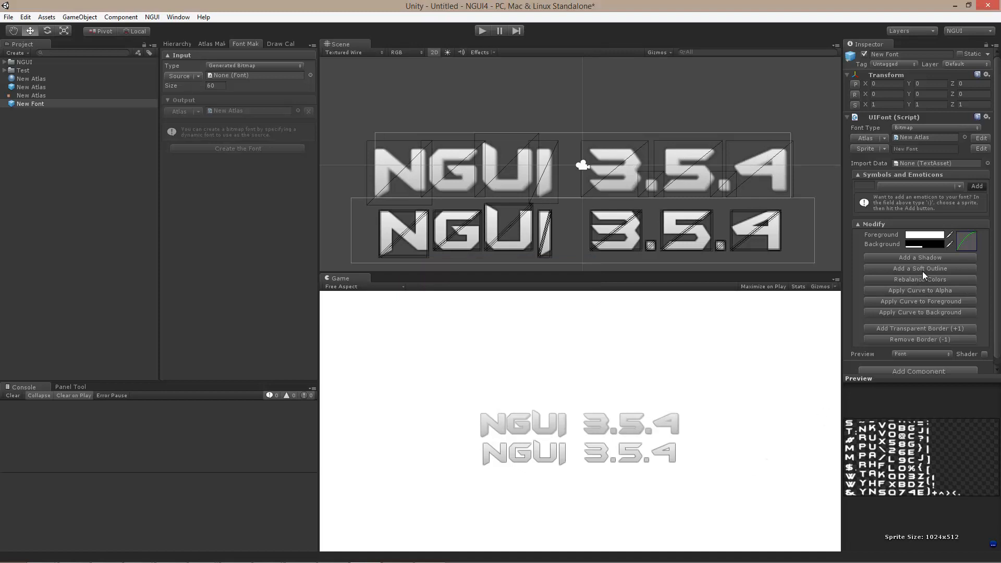
click(923, 270)
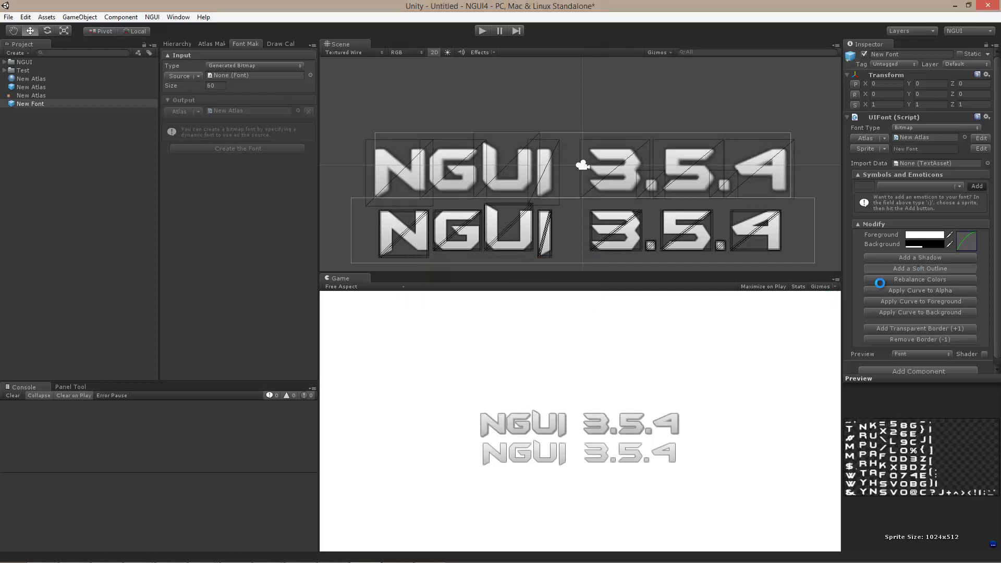
click(915, 268)
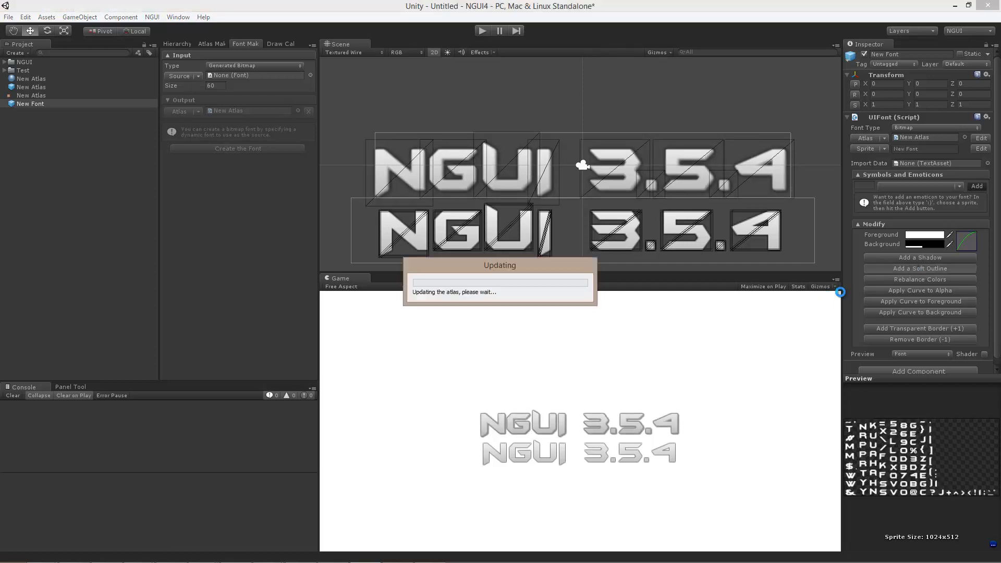
click(919, 257)
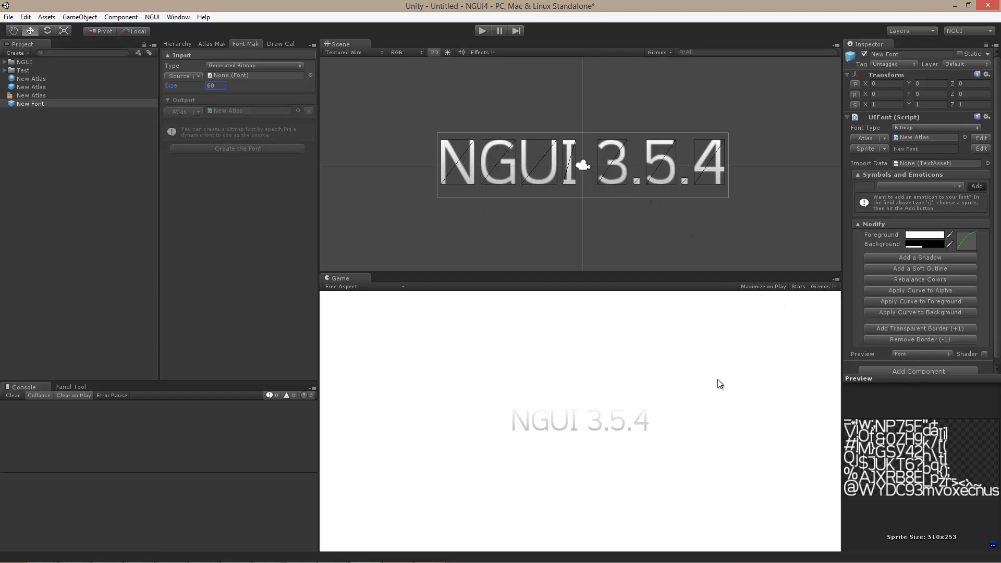
Step: Modify the regenerated New Font bitmap with a shadow, a soft outline, rebalanced colors and the curve applied to alpha
click(912, 258)
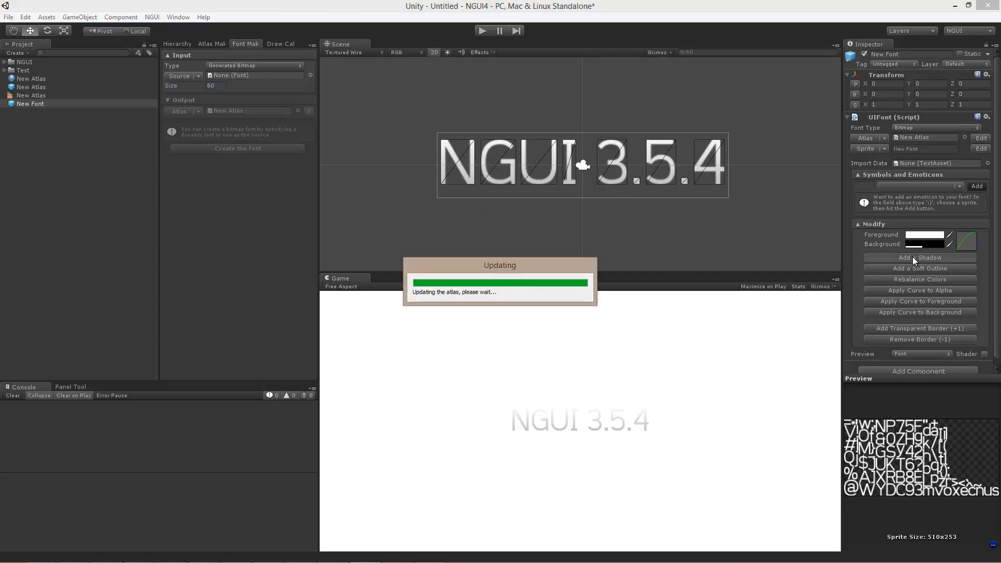
click(930, 269)
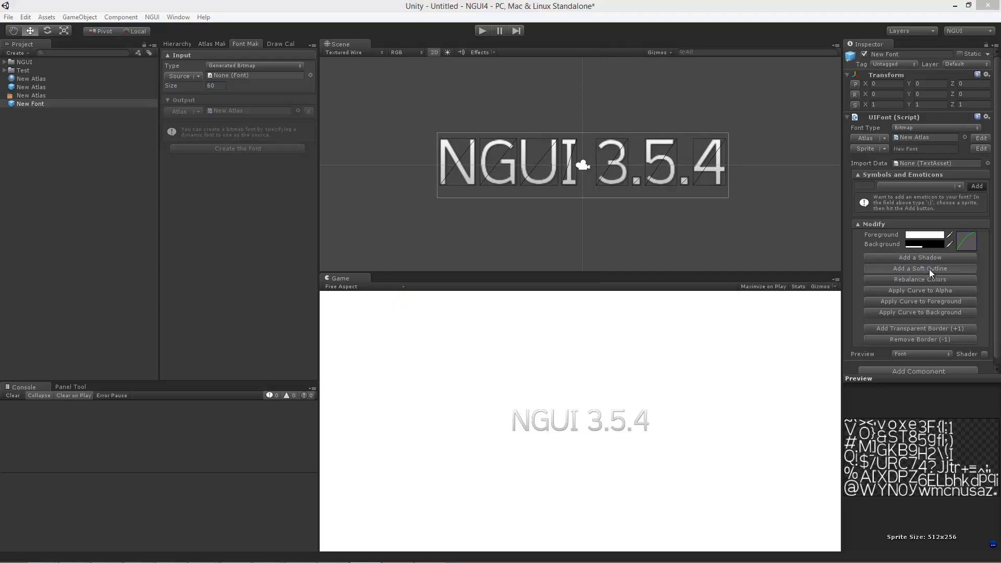
click(925, 281)
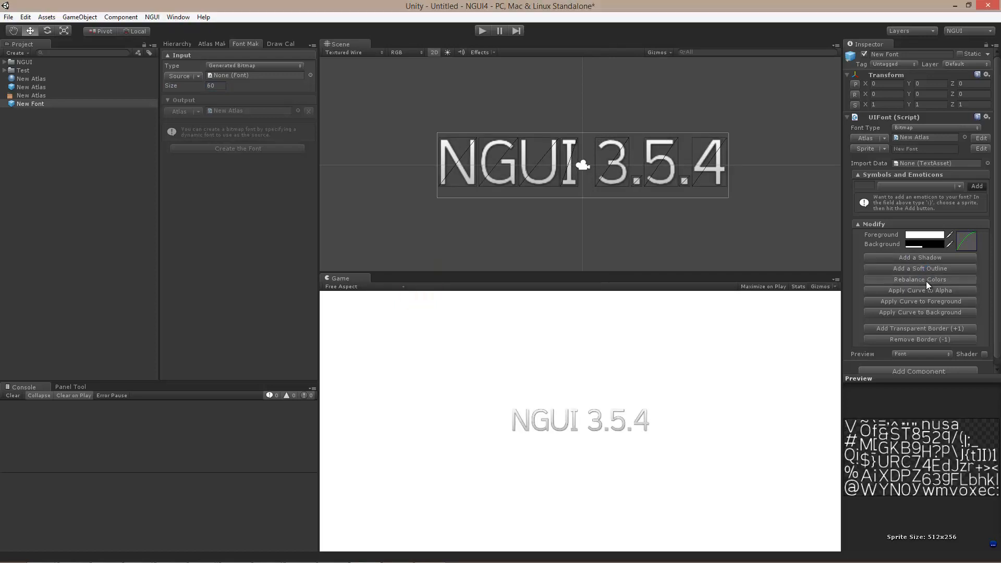
click(921, 293)
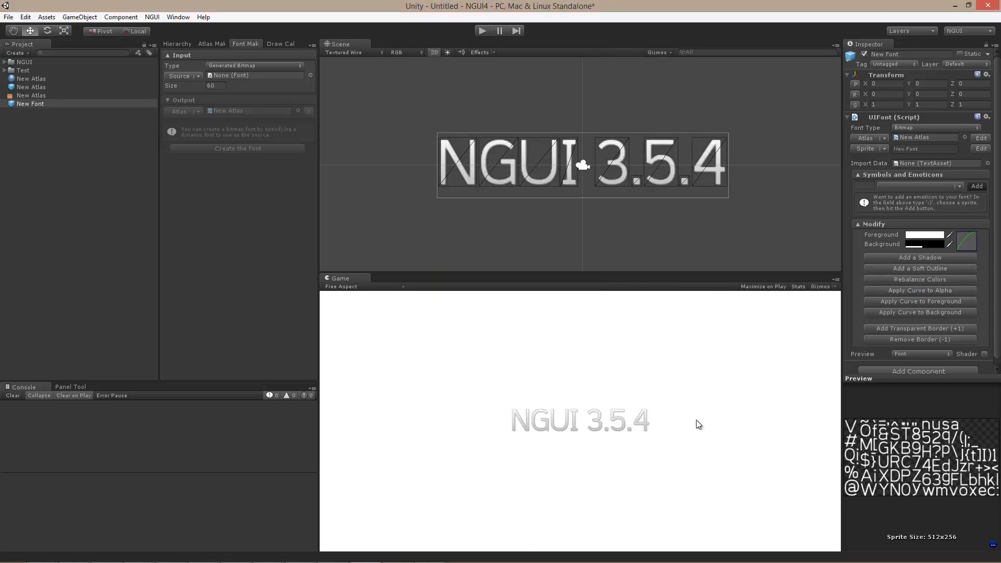
Step: Add two more soft outlines to the New Font bitmap and rebalance its colors
click(924, 267)
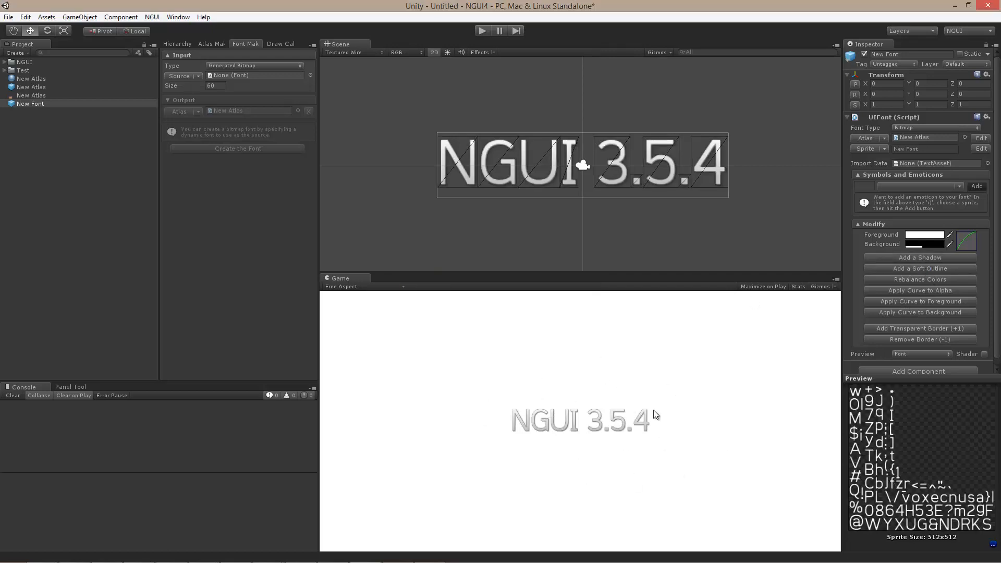
click(927, 268)
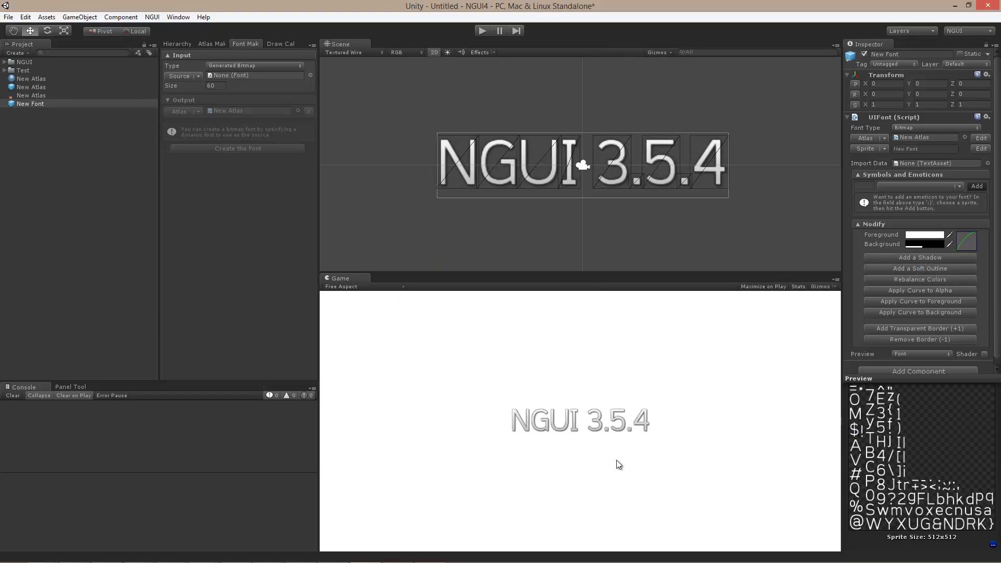
click(920, 280)
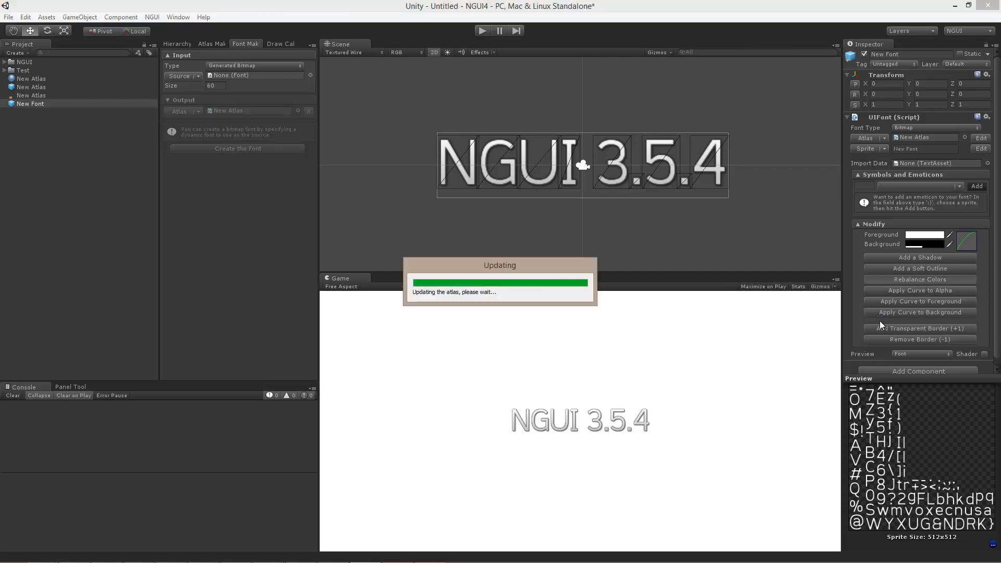